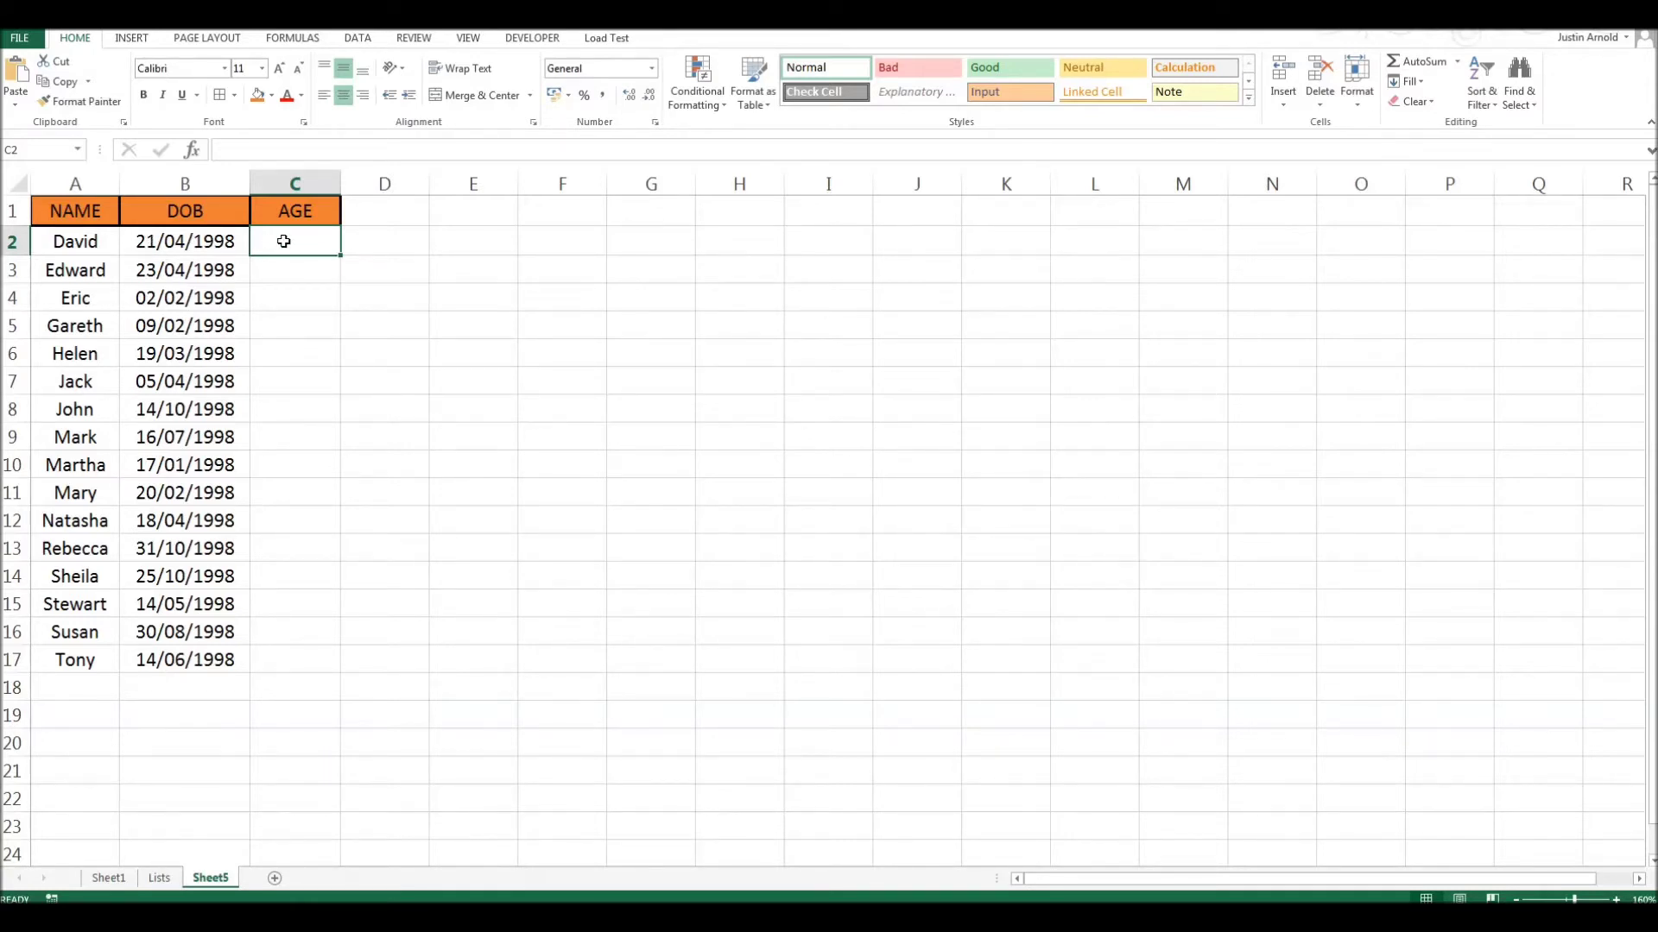
# Step: Try out the DATEDIF function name in a spare cell, fixing the mistyped letters
pyautogui.click(546, 265)
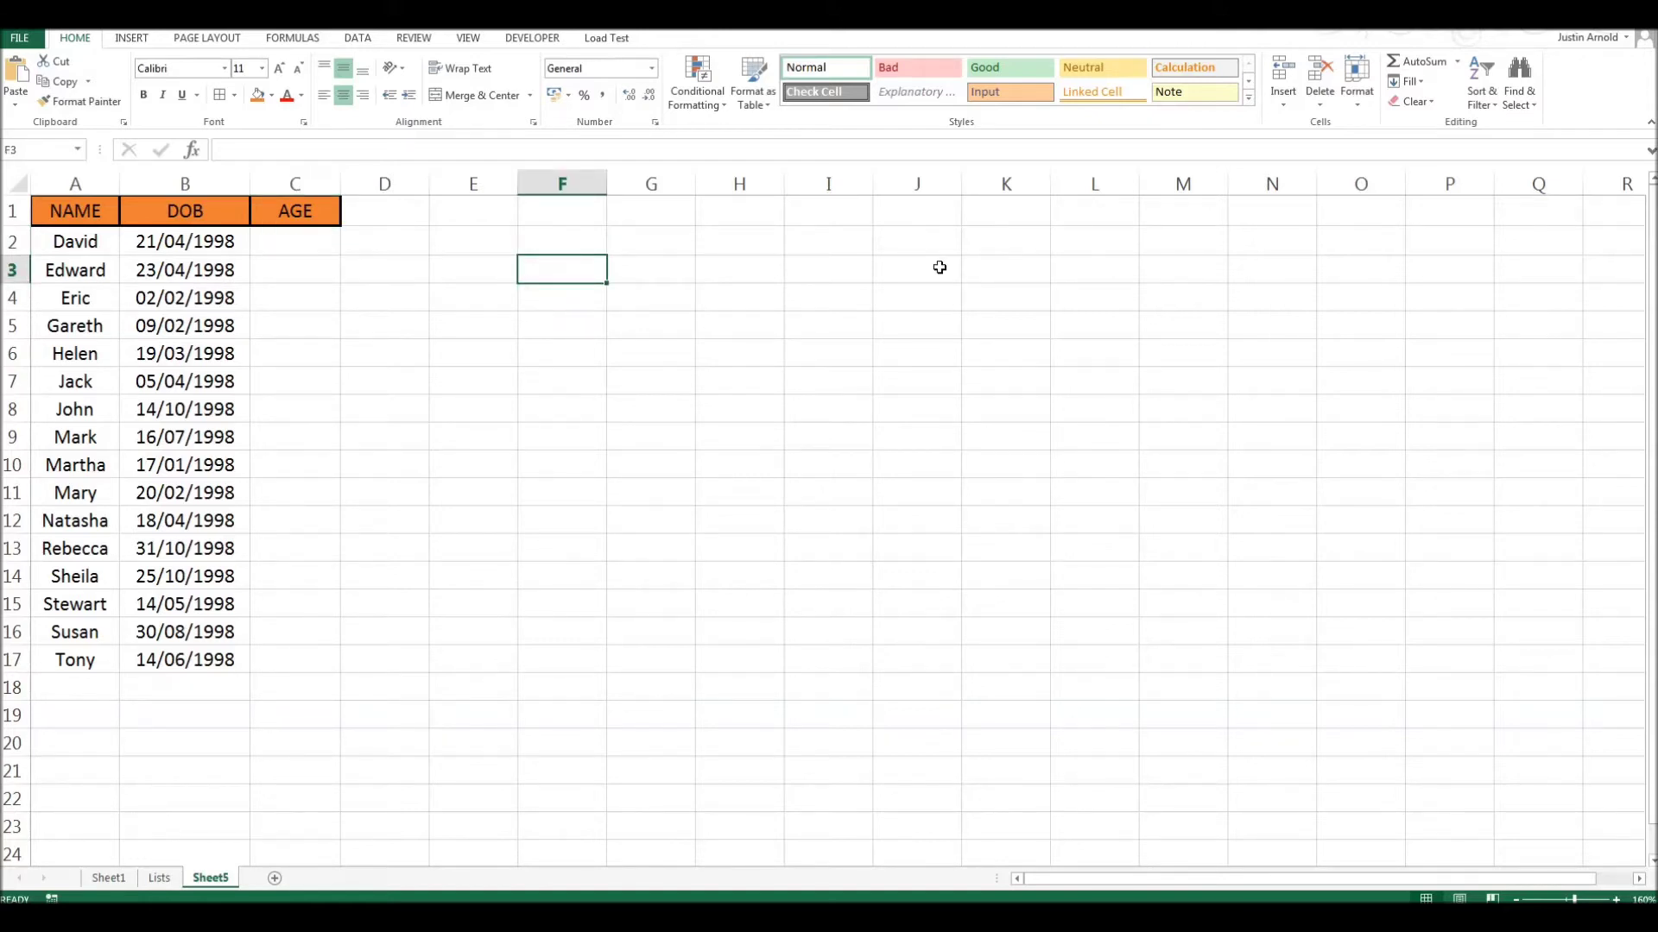
pyautogui.write('dat')
pyautogui.press('BackSpace')
pyautogui.press('BackSpace')
pyautogui.press('BackSpace')
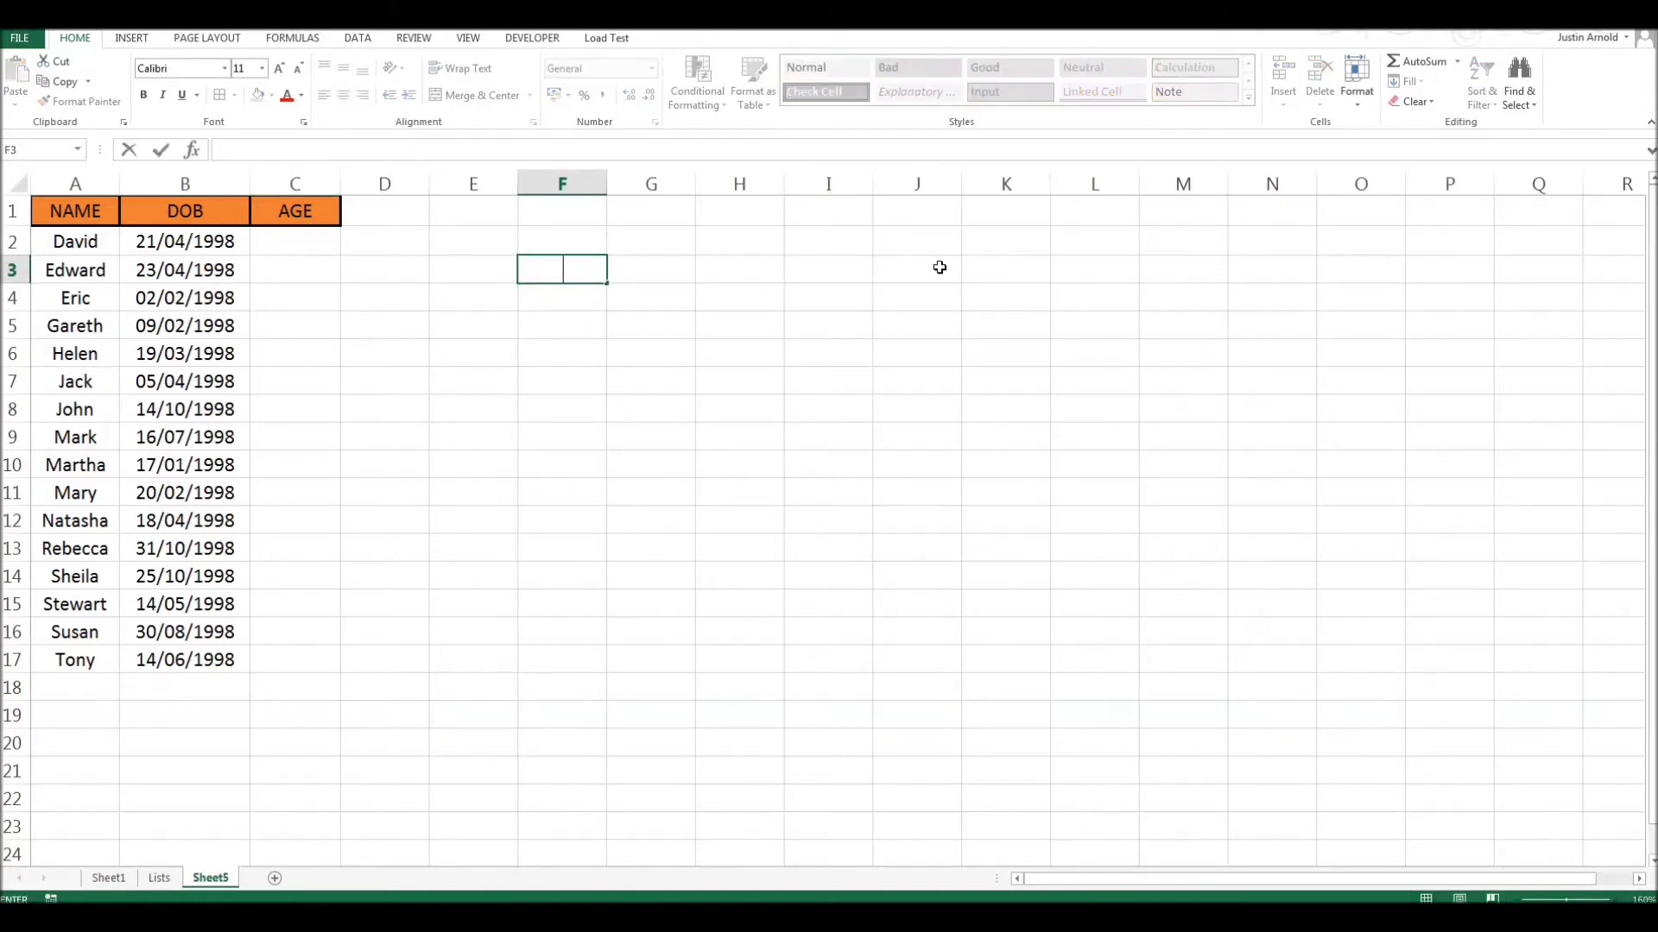
pyautogui.write('DAT')
pyautogui.press('BackSpace')
pyautogui.write('TEDIF')
pyautogui.press('BackSpace')
pyautogui.press('BackSpace')
pyautogui.press('BackSpace')
pyautogui.write('DIF')
pyautogui.press('BackSpace')
pyautogui.press('BackSpace')
pyautogui.press('BackSpace')
pyautogui.press('BackSpace')
pyautogui.write('DIF')
# Step: Enter =NOW() in the spare cell to show the current date, then clear the test from F3
pyautogui.press('BackSpace')
pyautogui.press('BackSpace')
pyautogui.press('BackSpace')
pyautogui.press('BackSpace')
pyautogui.press('BackSpace')
pyautogui.press('BackSpace')
pyautogui.press('BackSpace')
pyautogui.write('NOW()')
pyautogui.press('BackSpace')
pyautogui.press('BackSpace')
pyautogui.press('BackSpace')
pyautogui.press('BackSpace')
pyautogui.press('BackSpace')
pyautogui.write('=NOW')
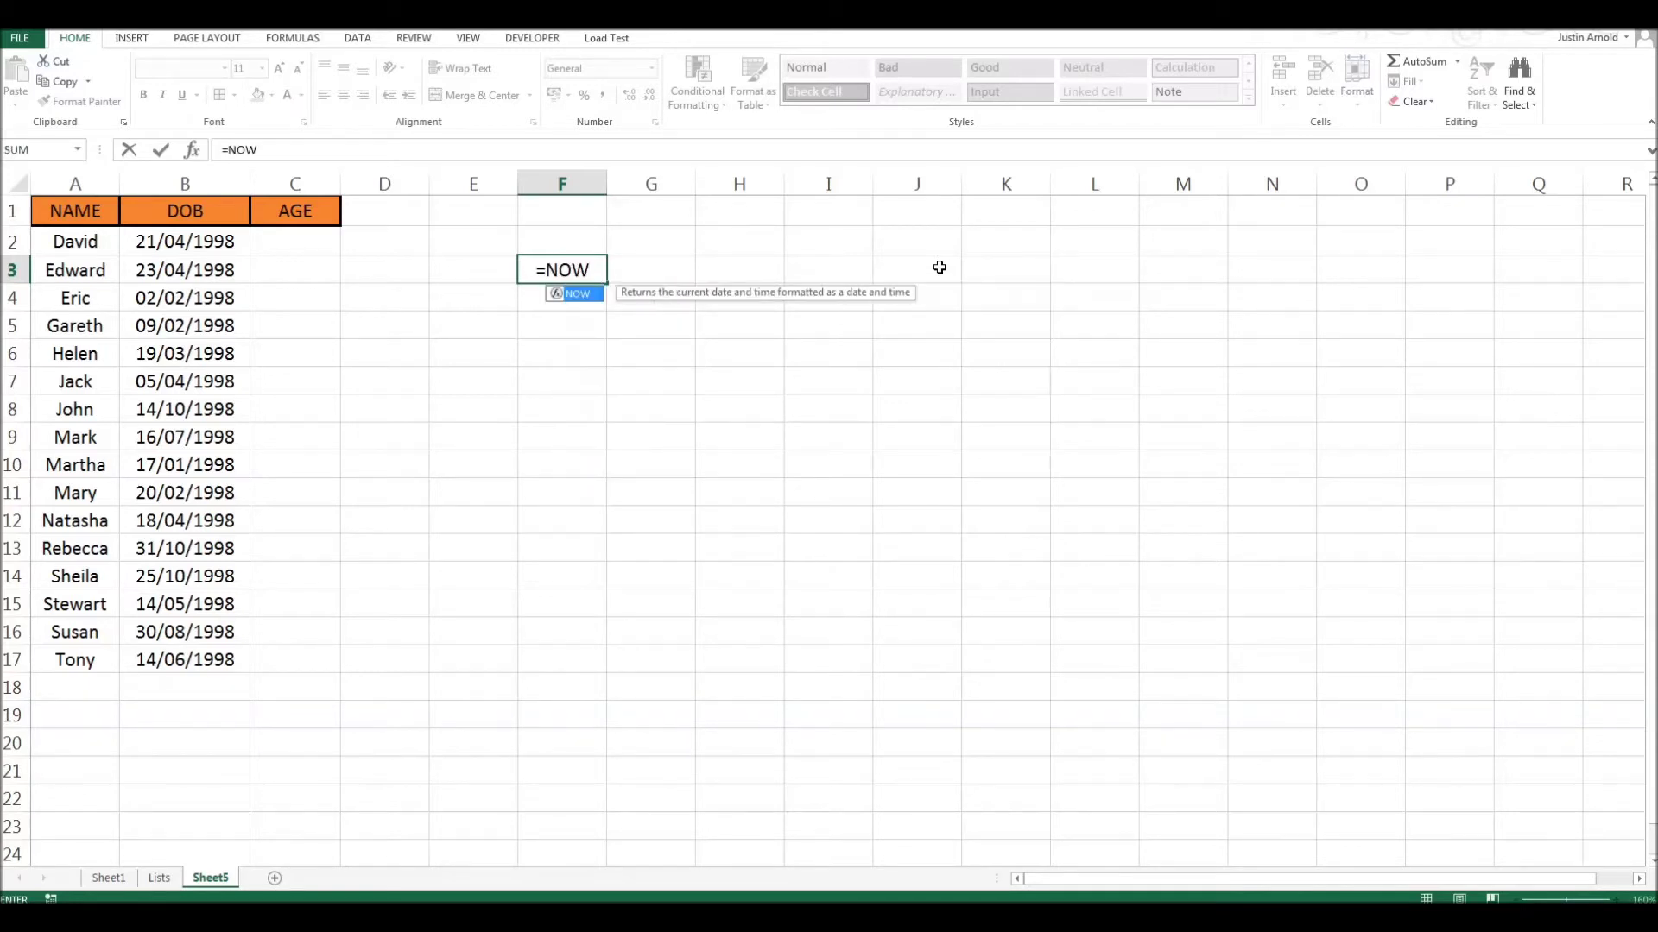
pyautogui.write('()')
pyautogui.press('Return')
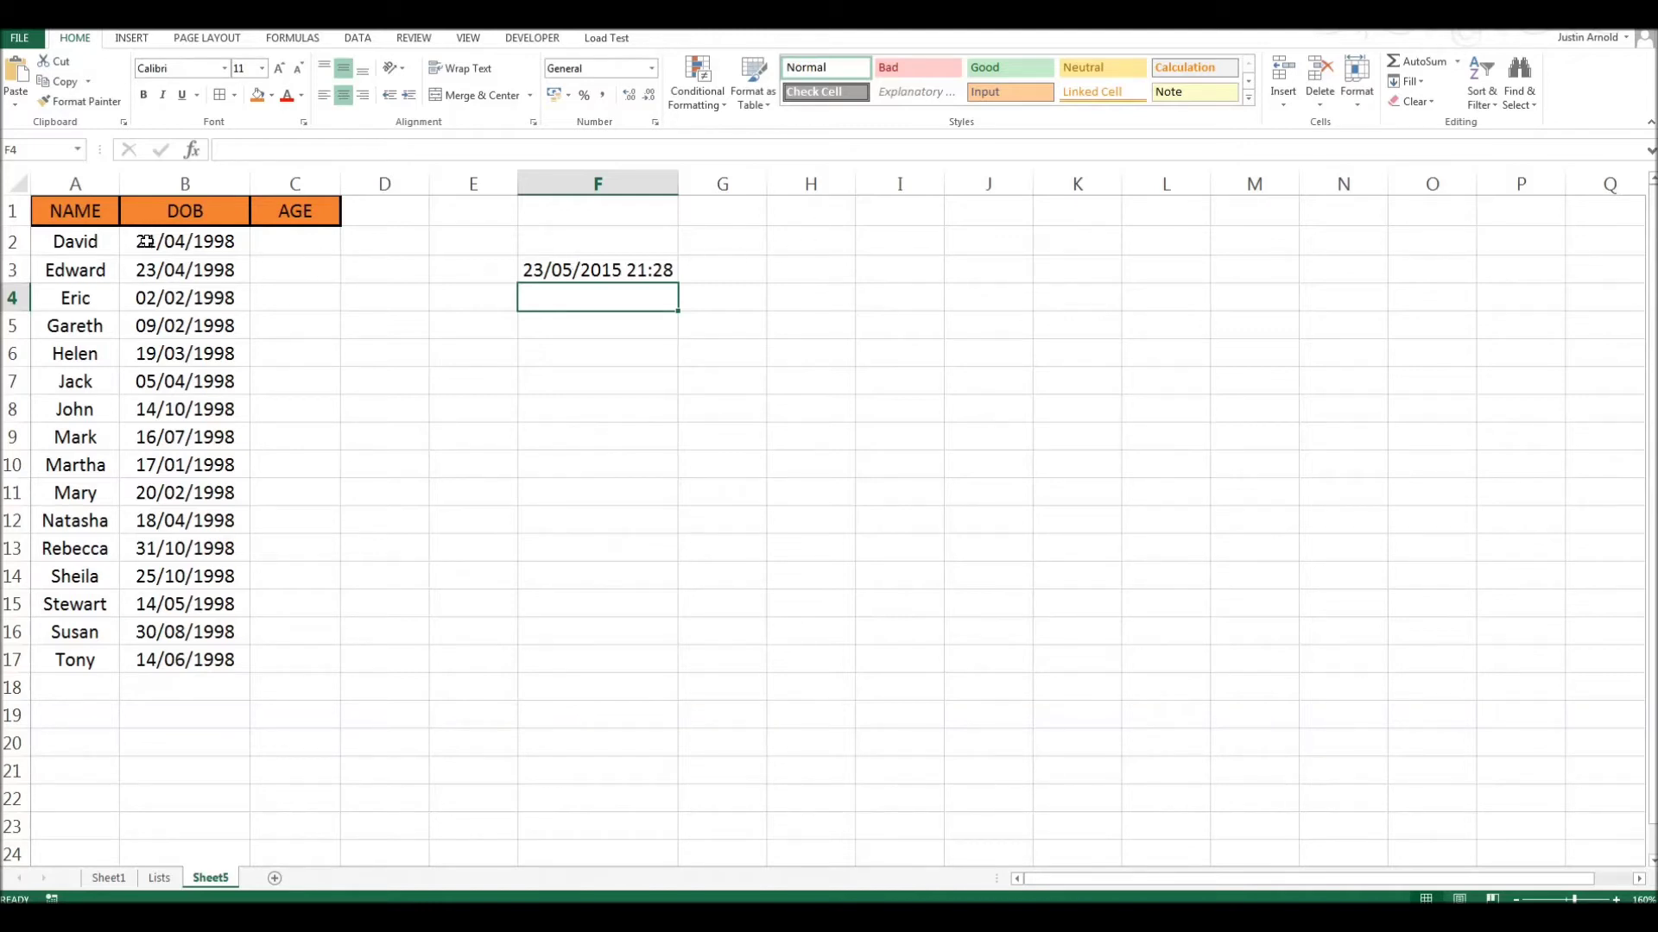
pyautogui.click(566, 272)
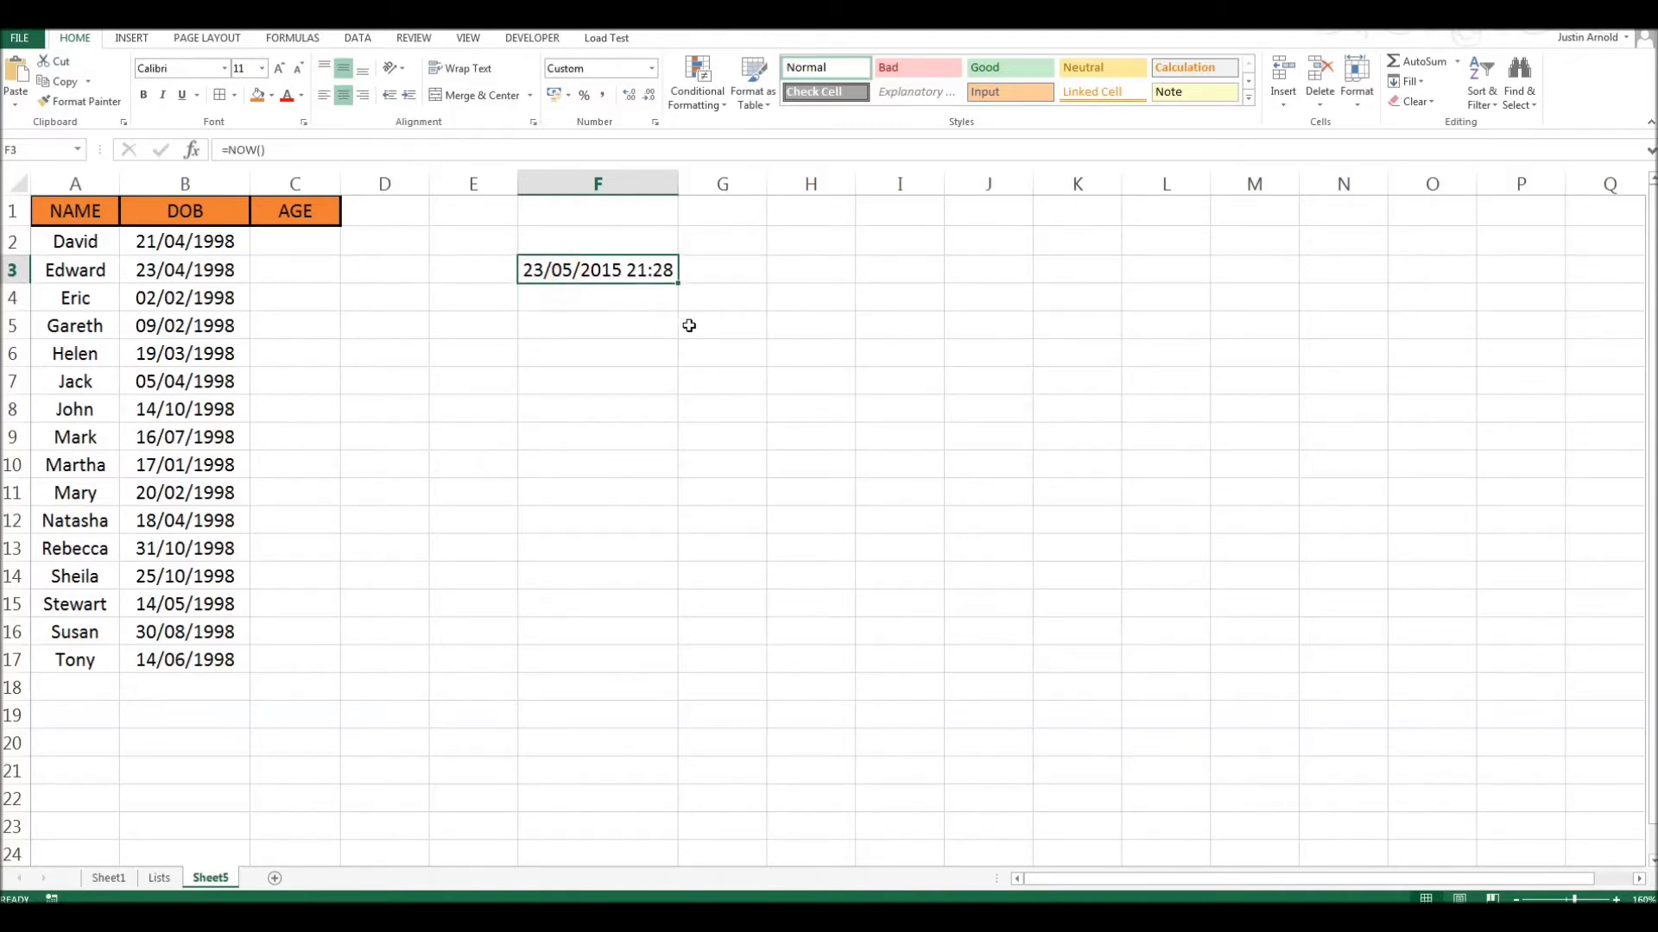
pyautogui.press('Delete')
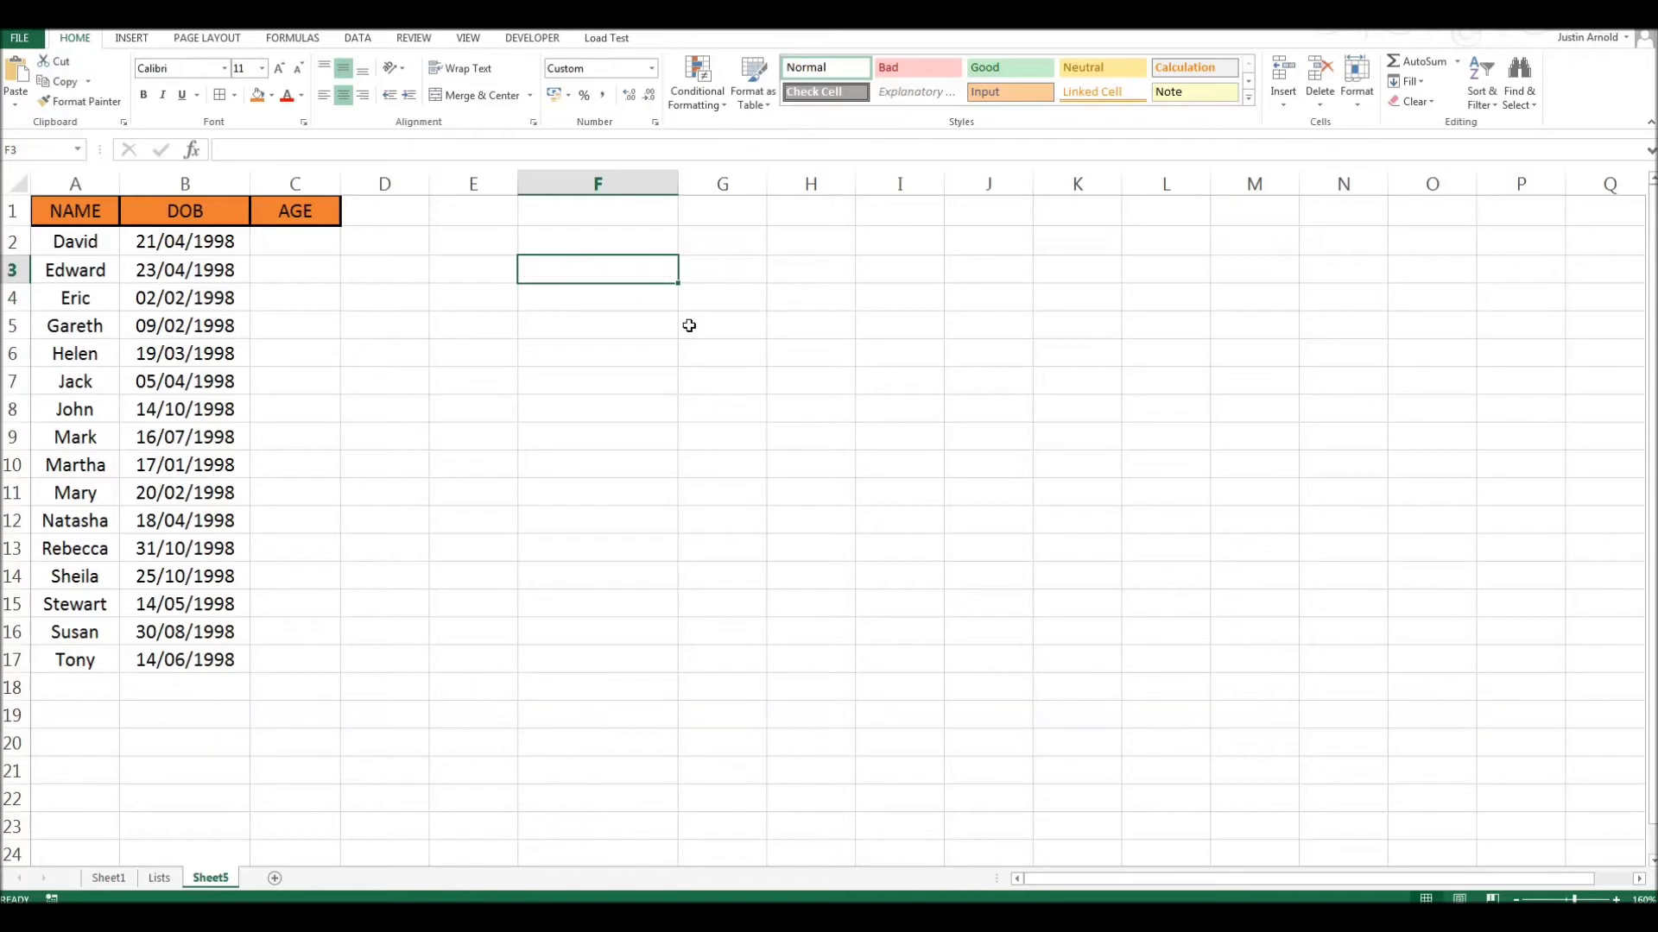
# Step: Start C2's formula as =DATEDIF(B2,NOW() with the B2 date of birth as start date
pyautogui.click(265, 245)
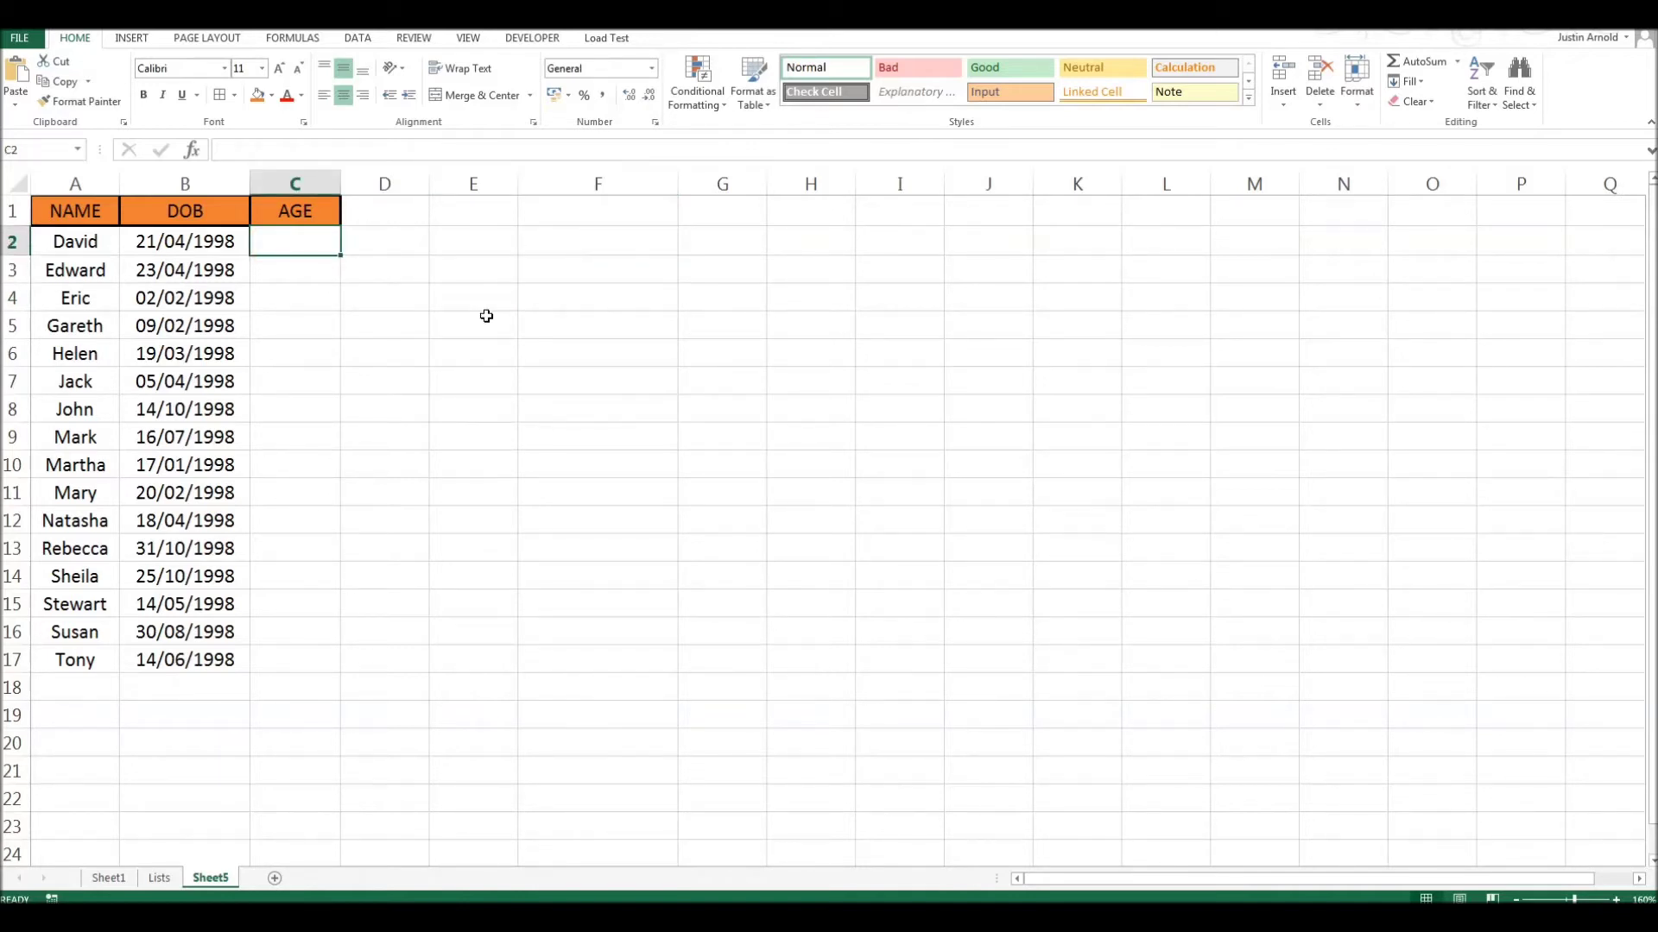
pyautogui.write('=')
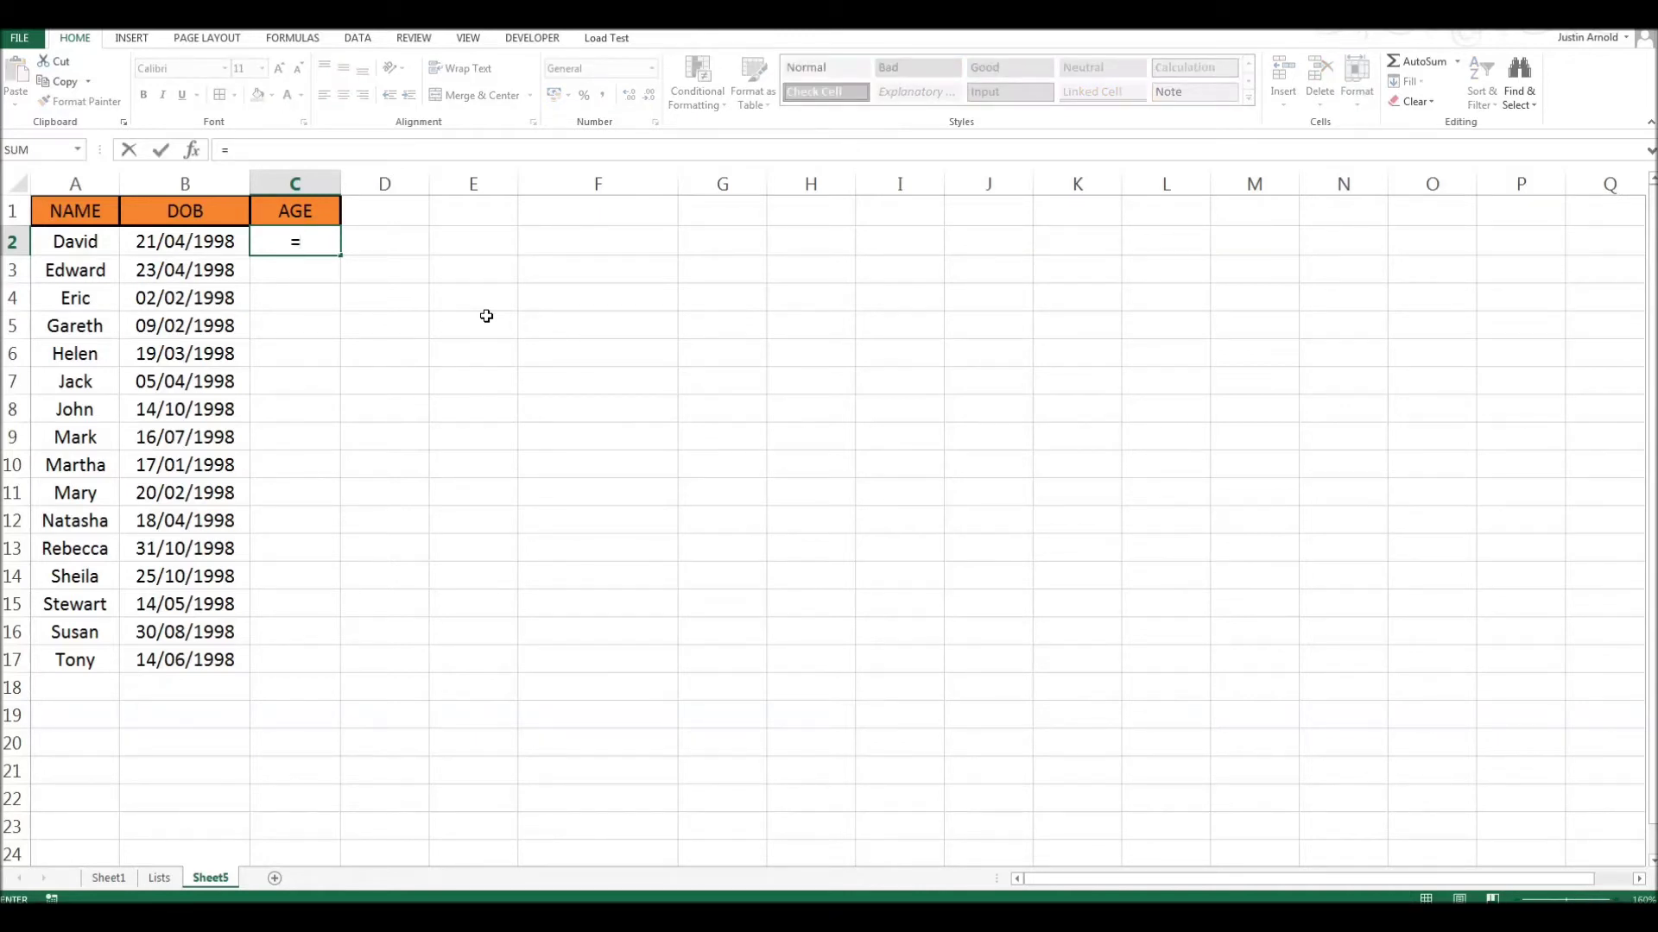
pyautogui.write('DATEDIF')
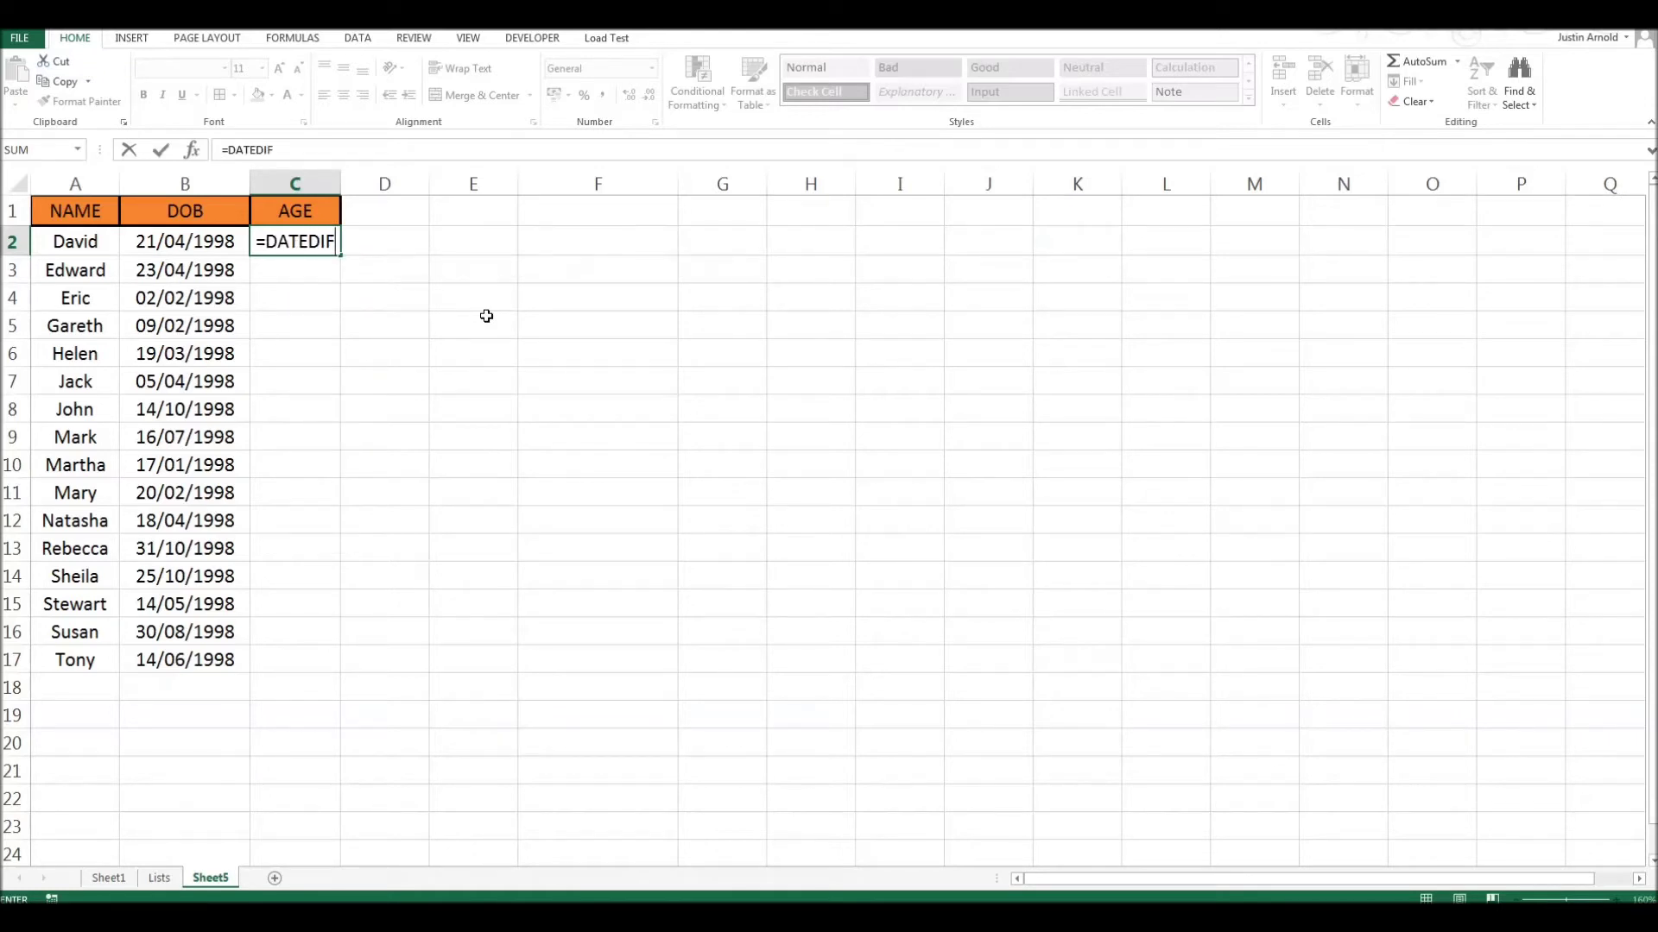
pyautogui.write('(')
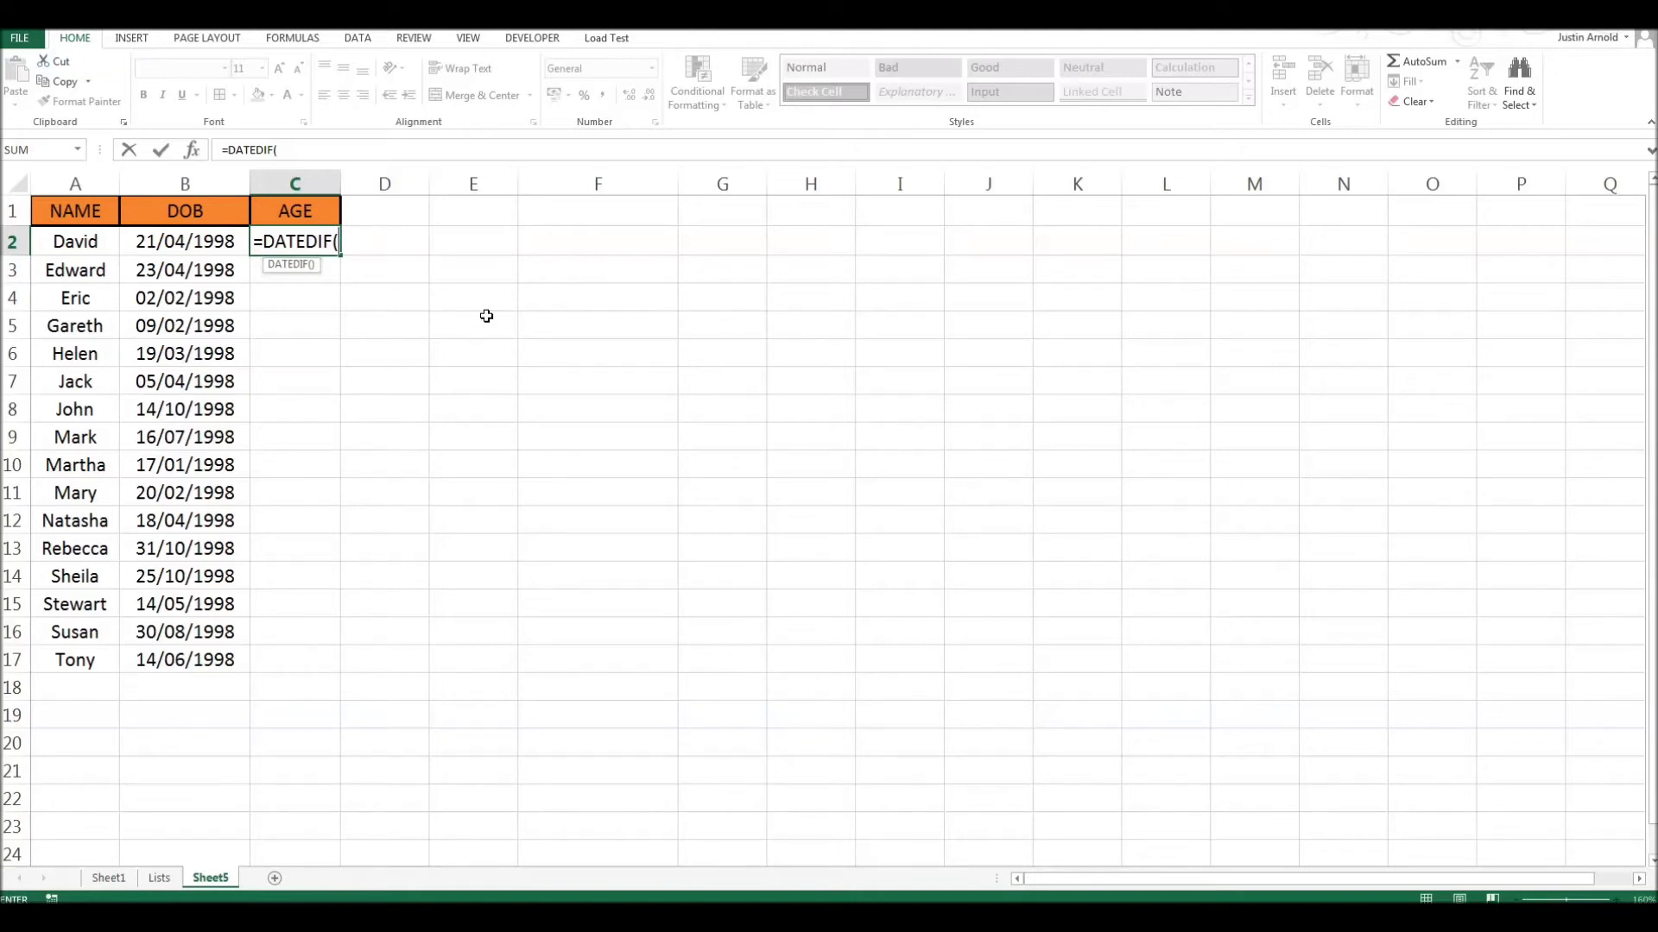
pyautogui.click(217, 240)
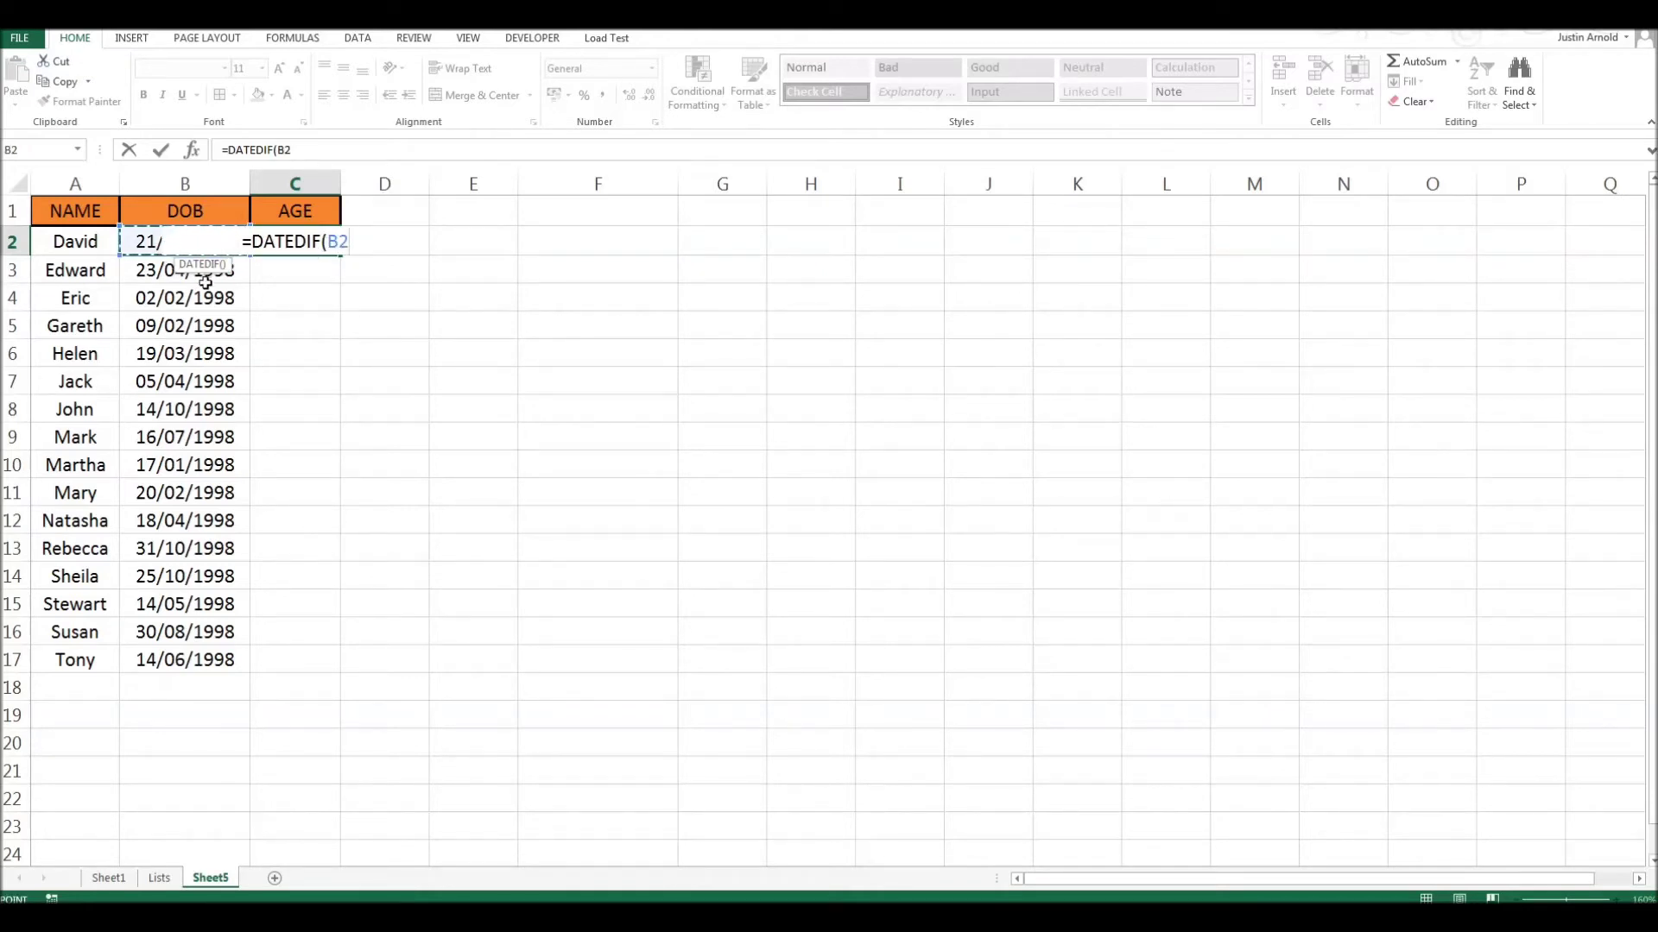
pyautogui.write(',')
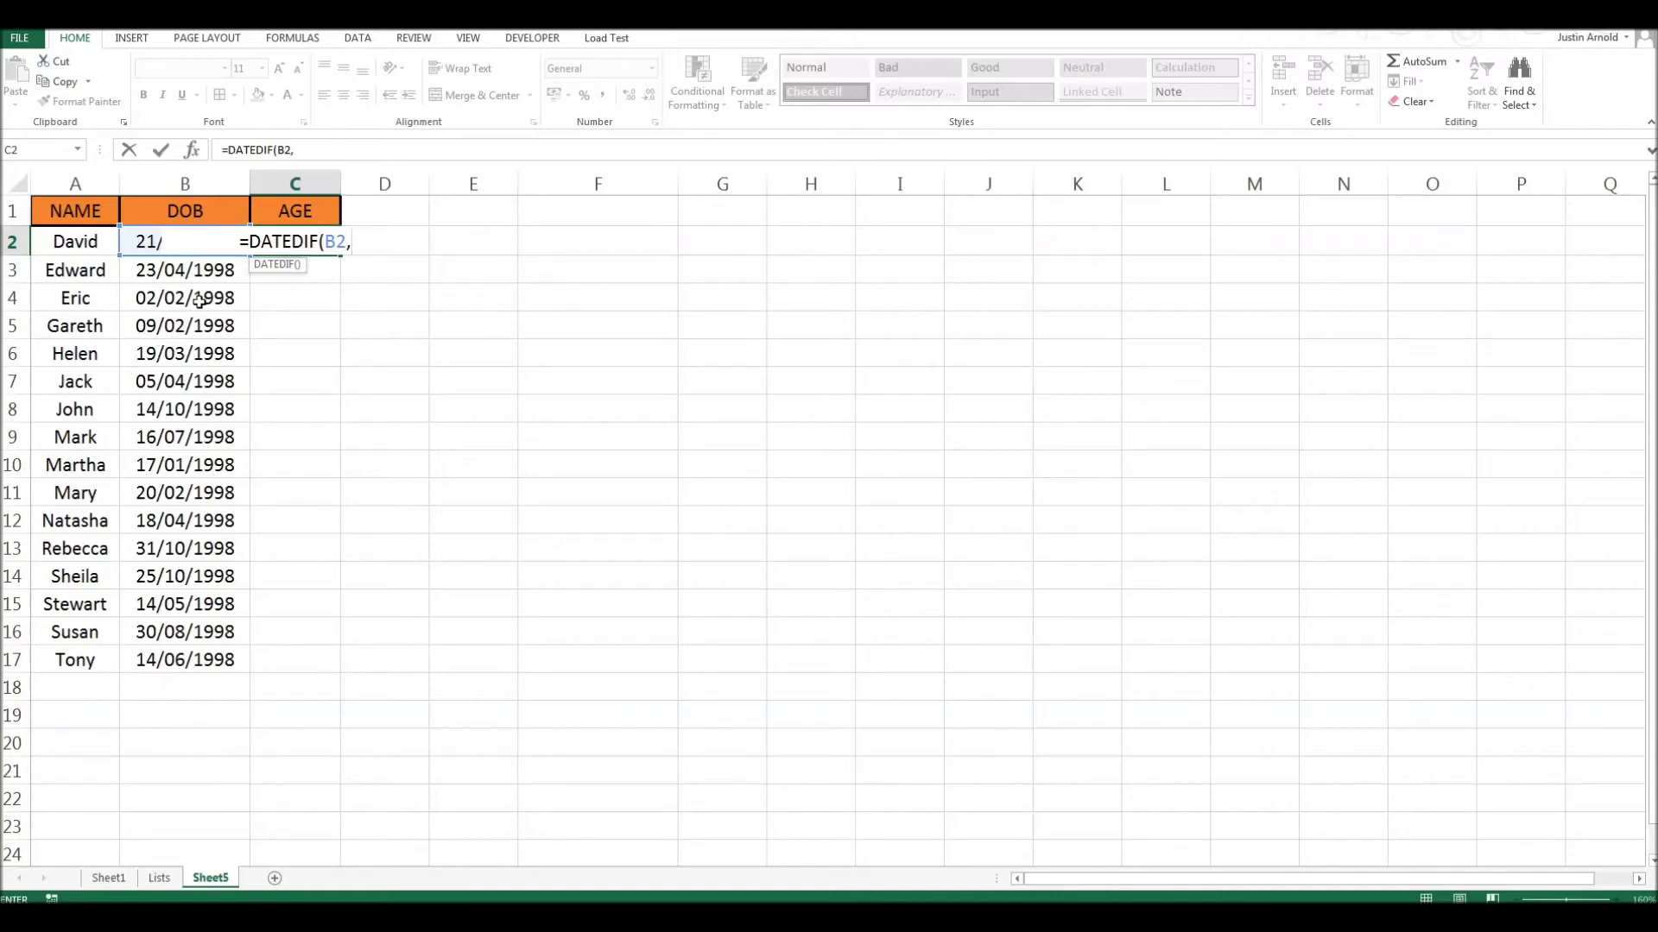
pyautogui.write('NOW()')
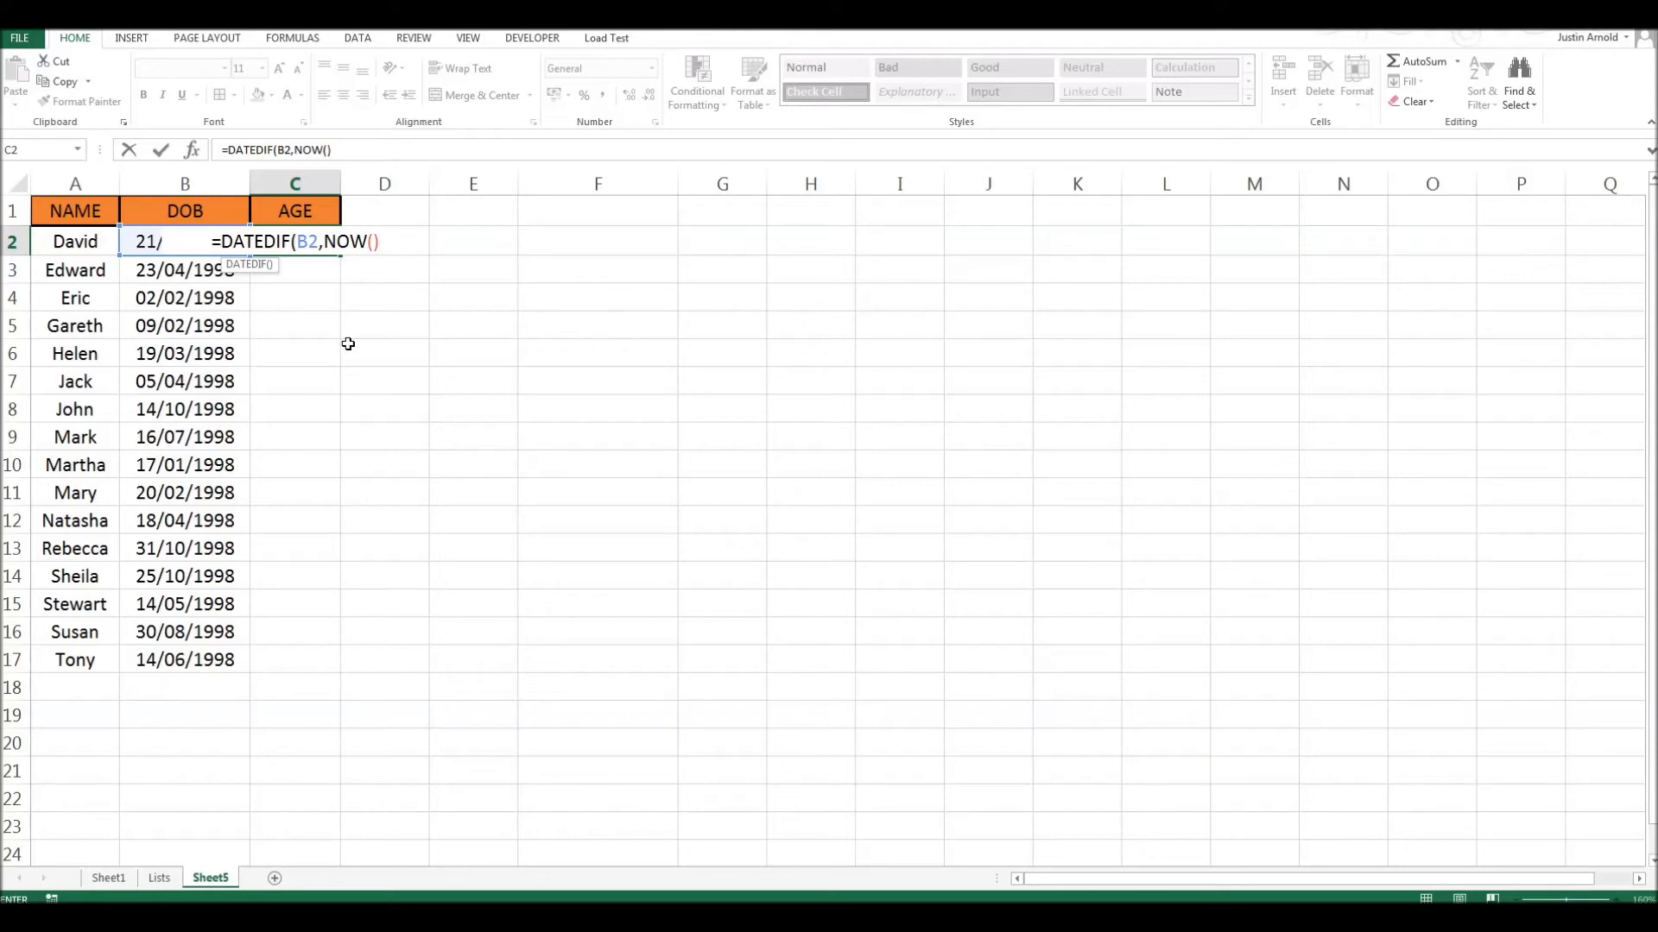
# Step: Add a comma after NOW() so =DATEDIF(B2,NOW(), awaits the unit argument
pyautogui.write(',')
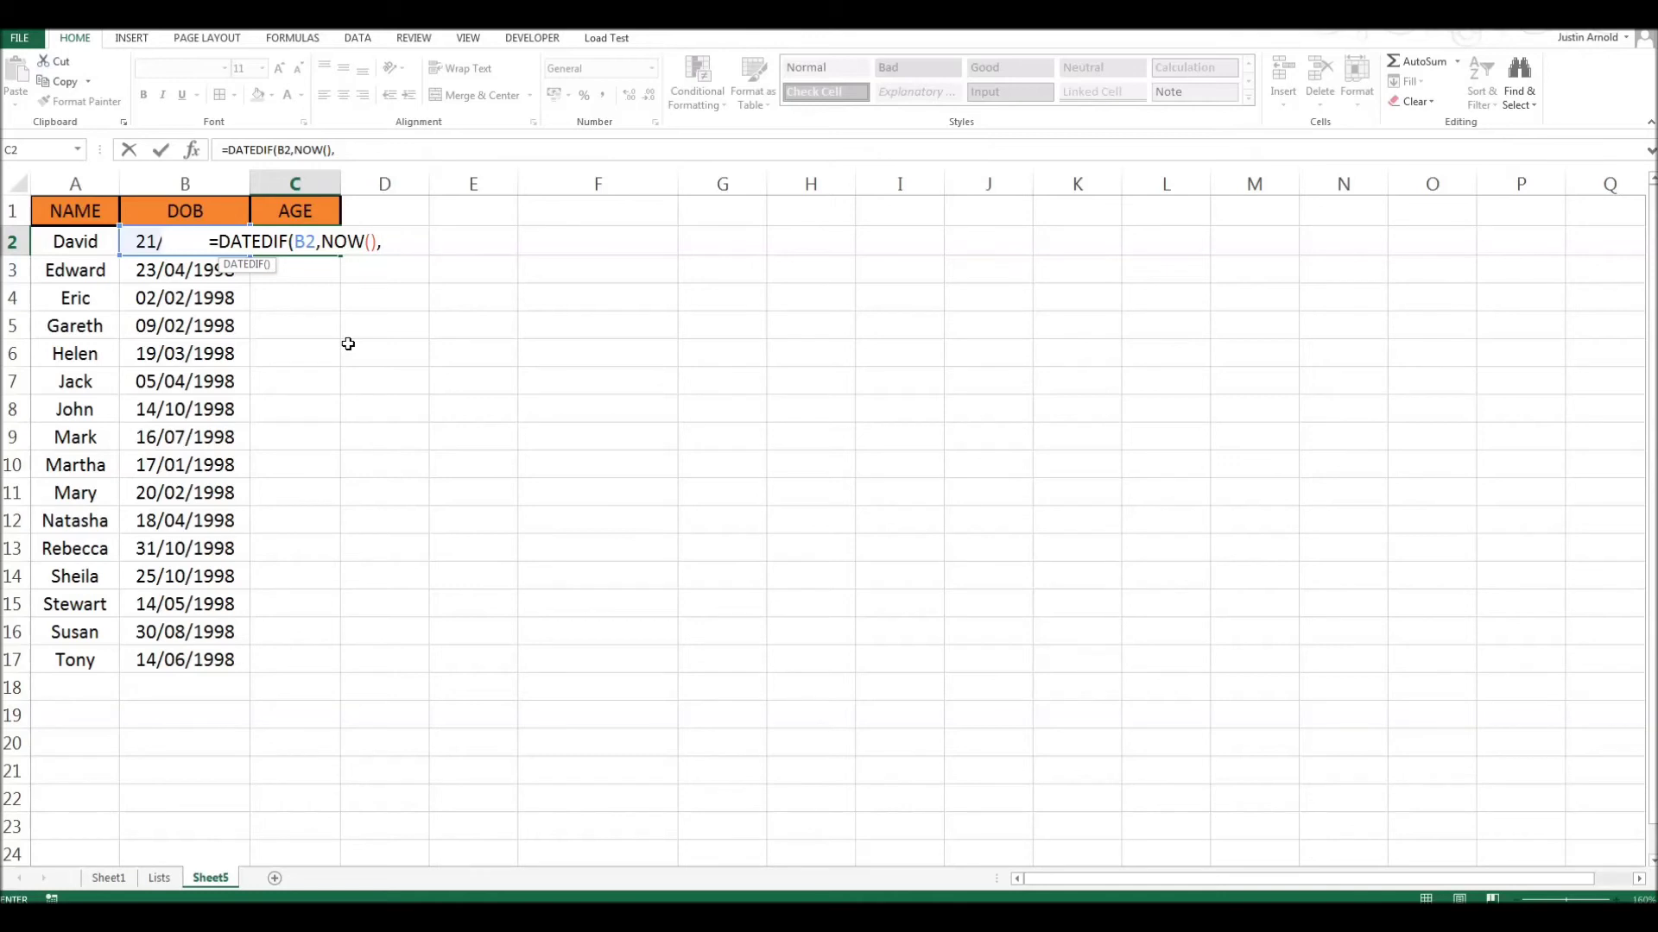
# Step: Finish C2 as =DATEDIF(B2,NOW(),"Y") with the "Y" unit, returning an age of 17
pyautogui.write('"')
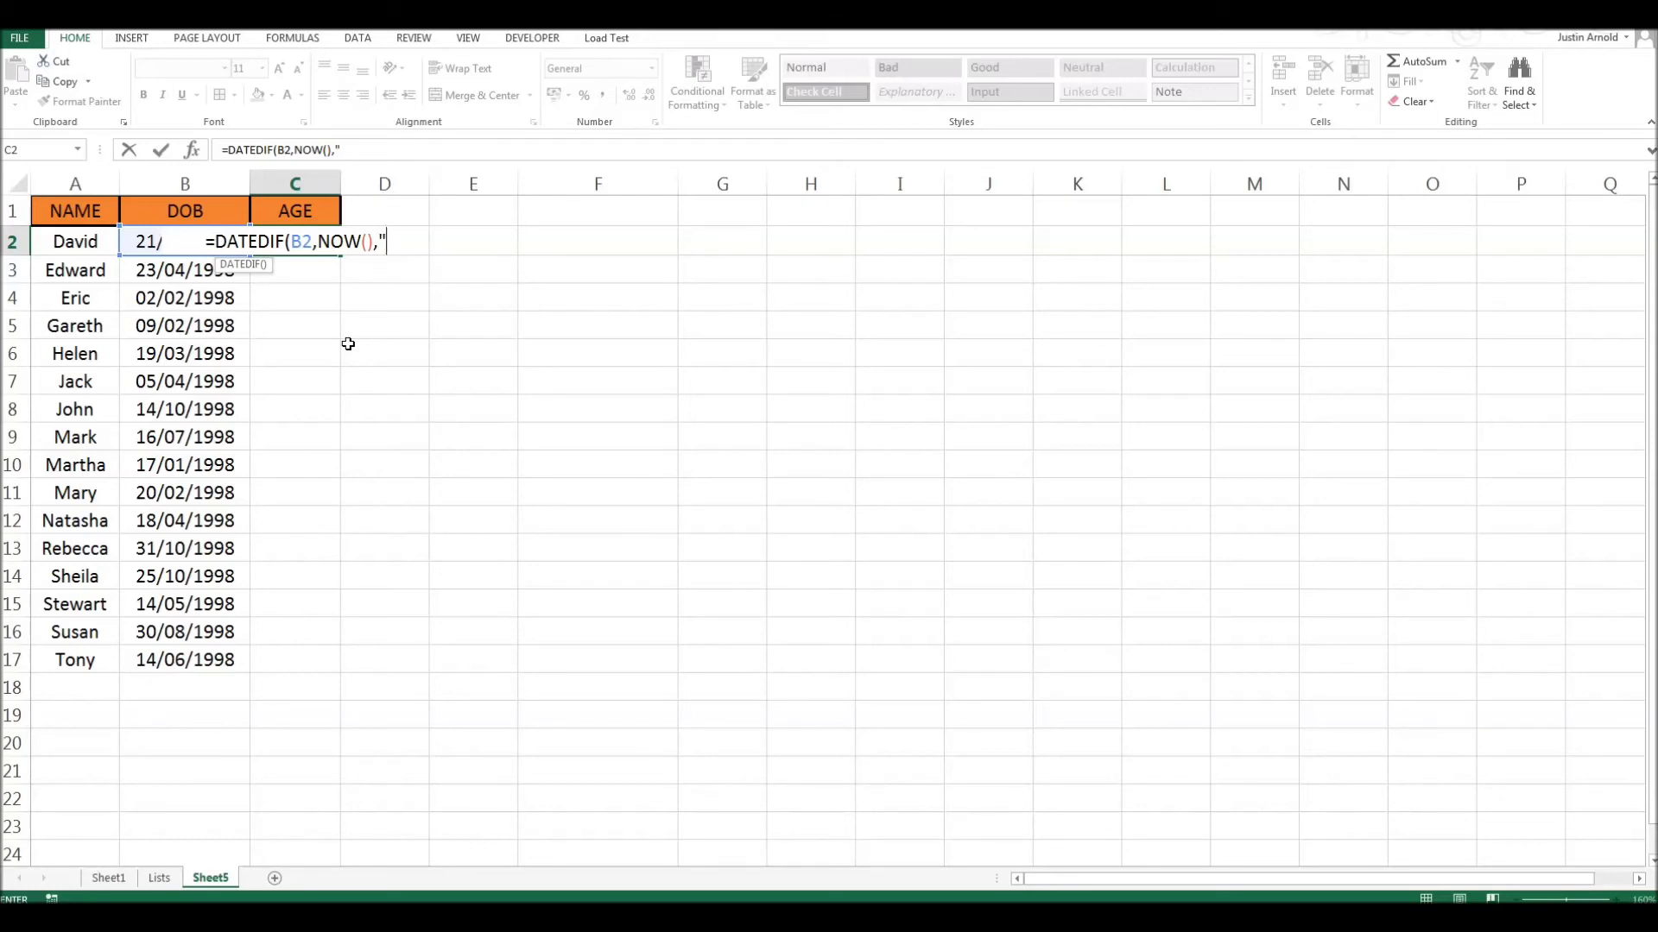
pyautogui.write('D')
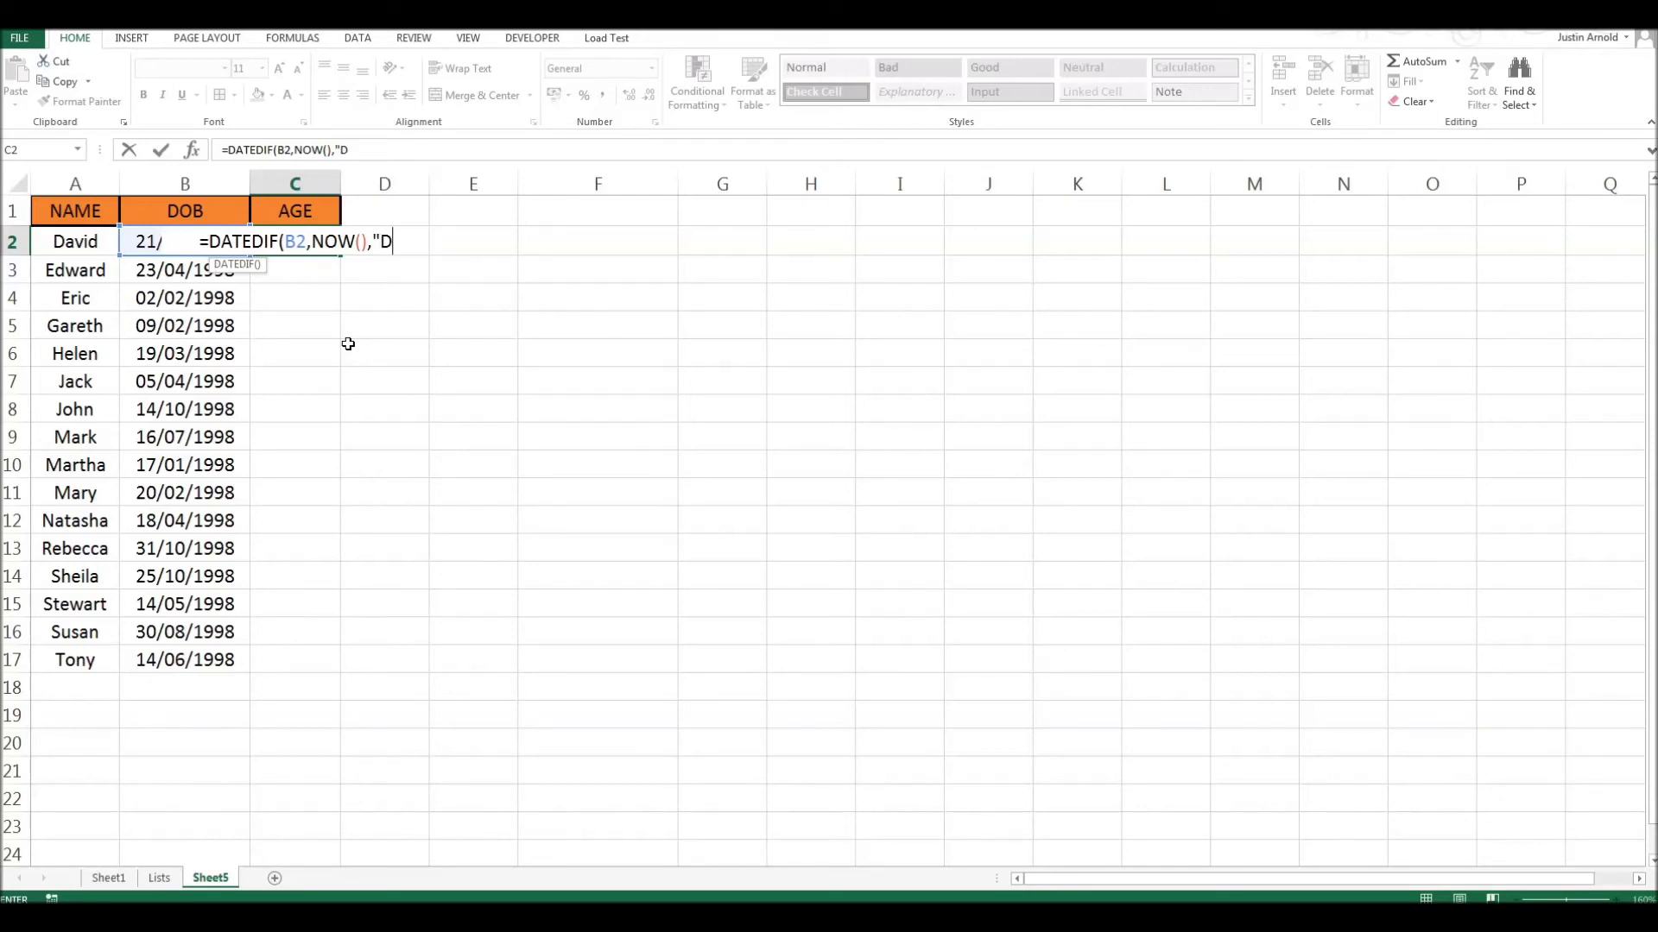
pyautogui.press('BackSpace')
pyautogui.write('M')
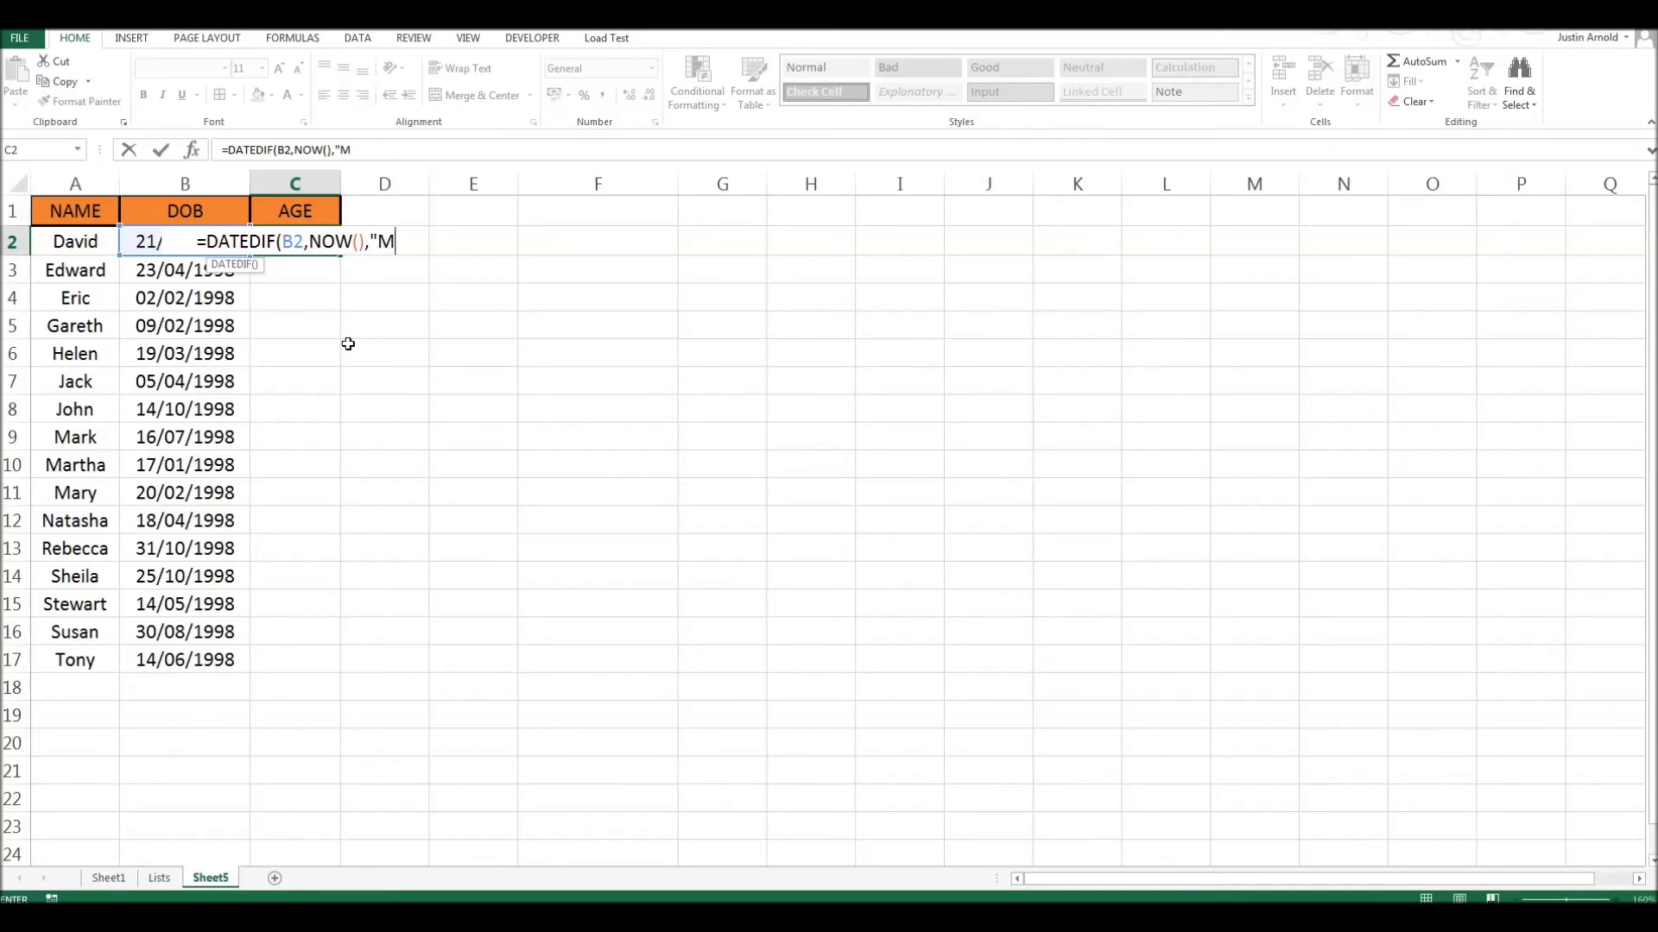
pyautogui.write('Y')
pyautogui.press('Left')
pyautogui.press('BackSpace')
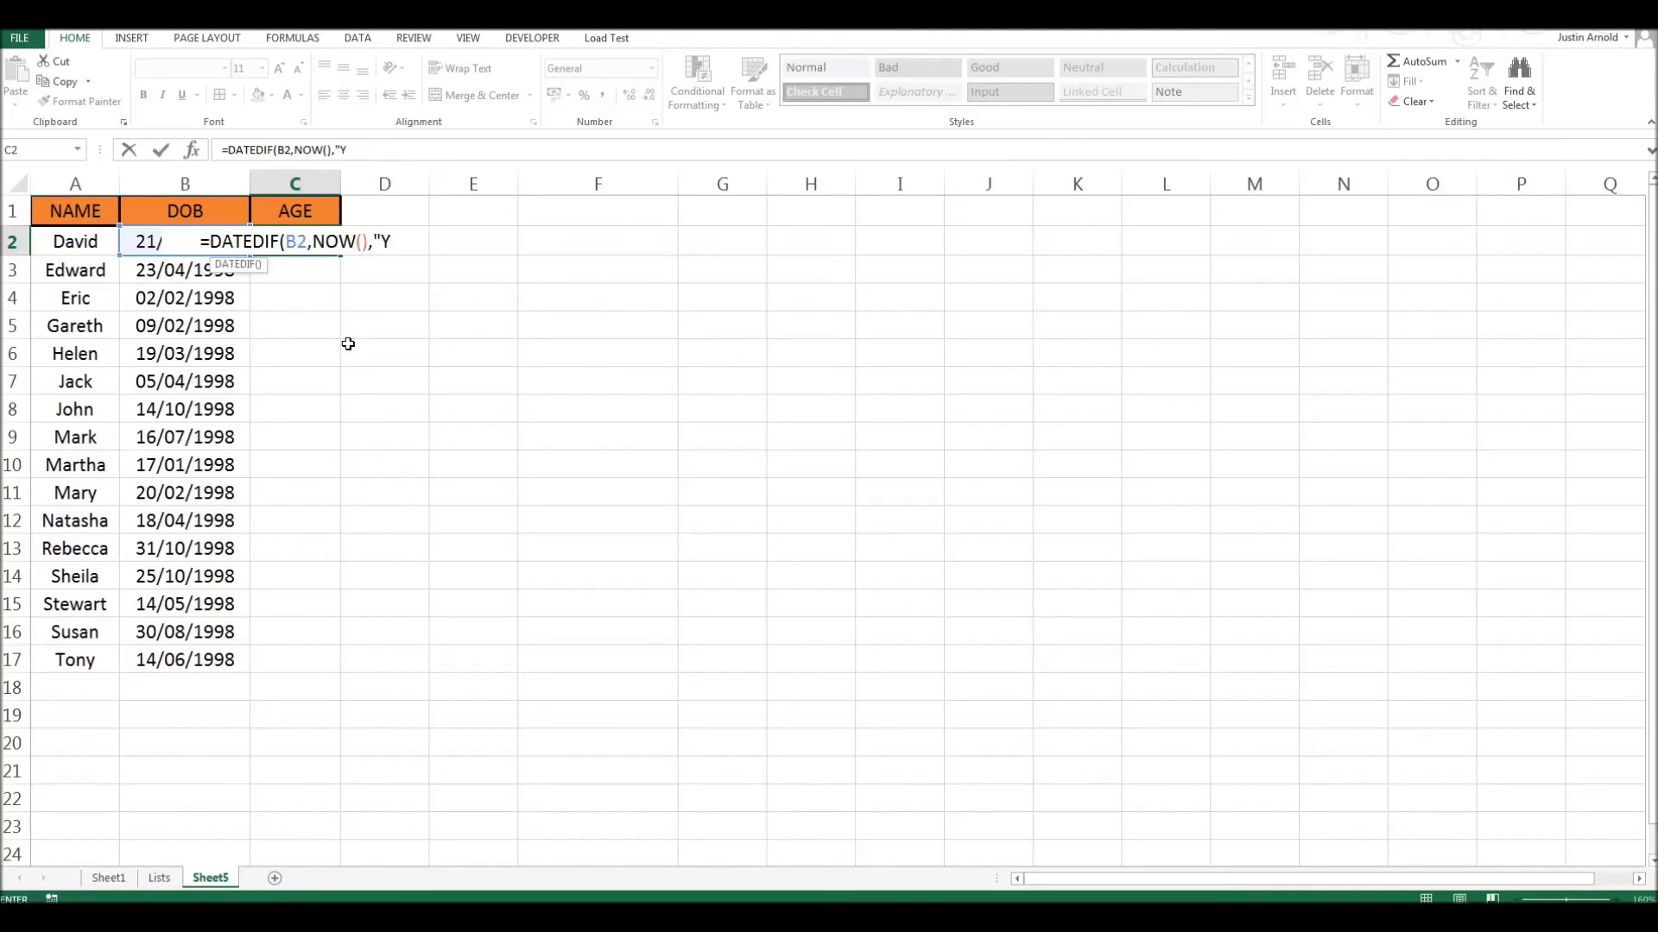
pyautogui.write('"')
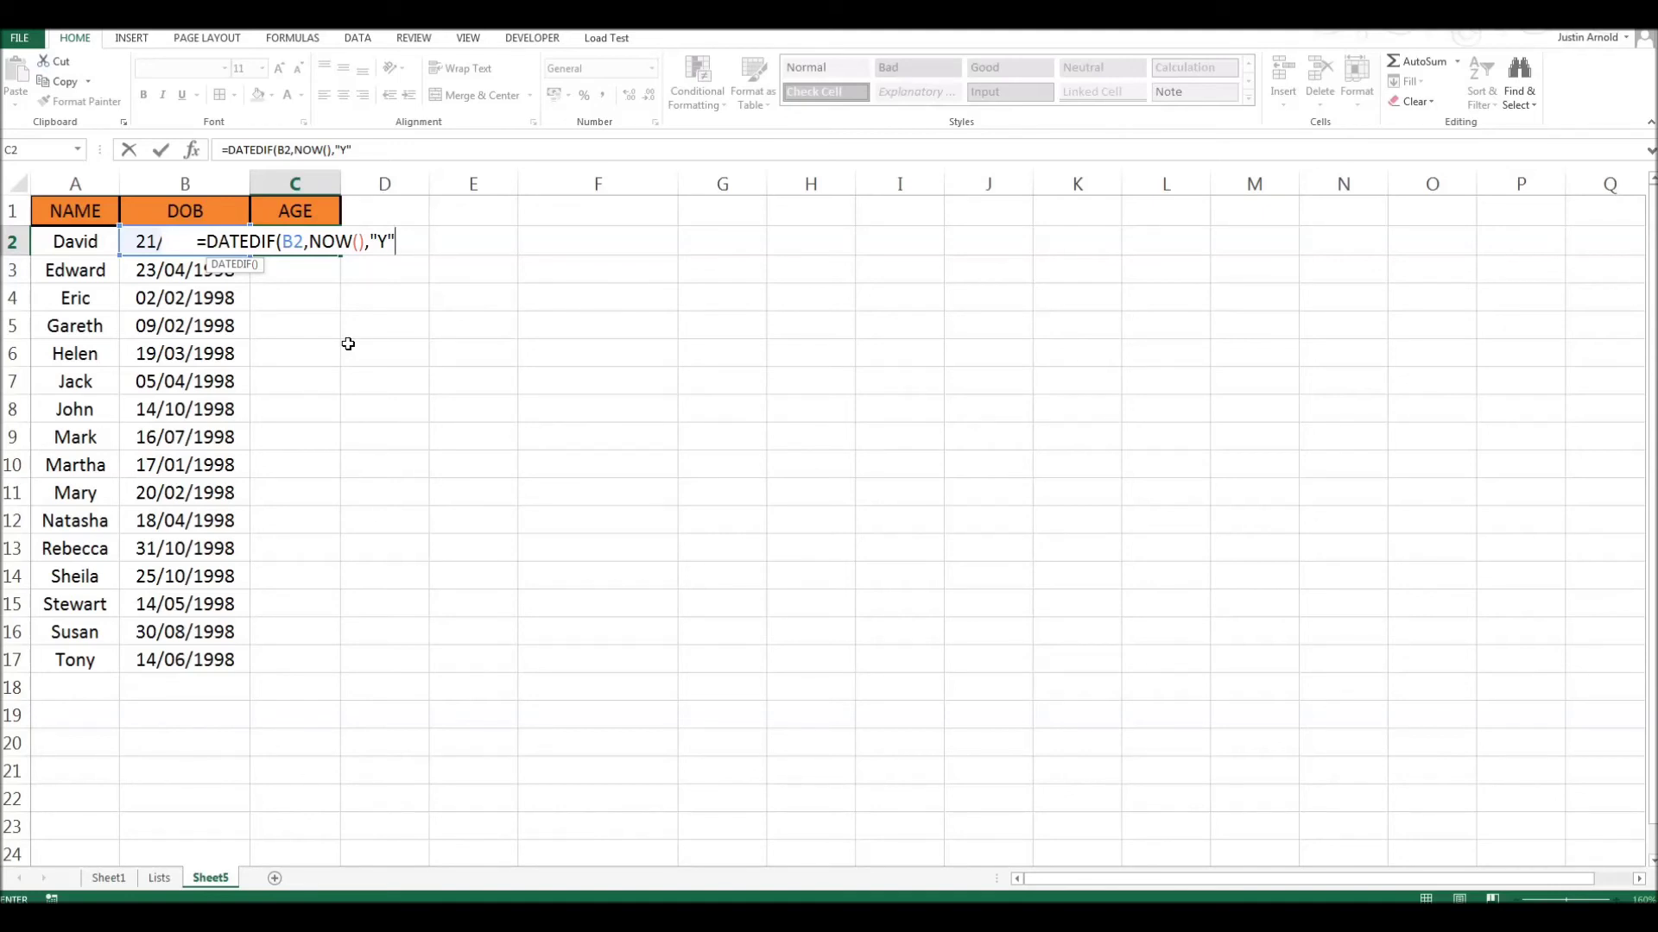
pyautogui.write(')')
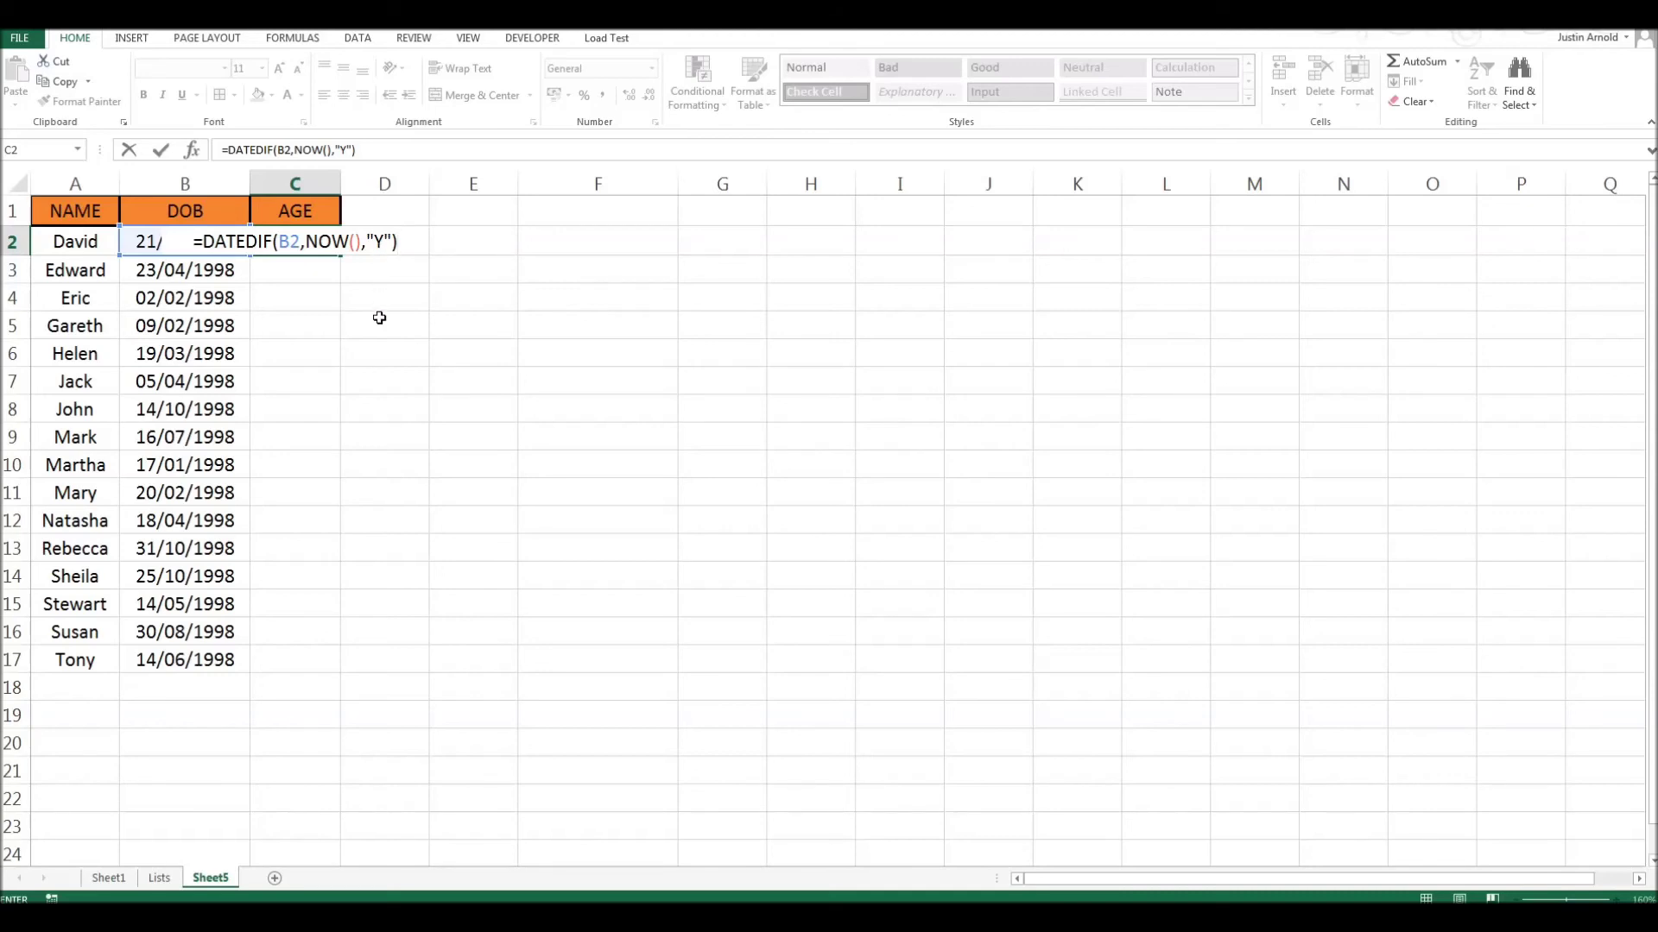
pyautogui.press('Return')
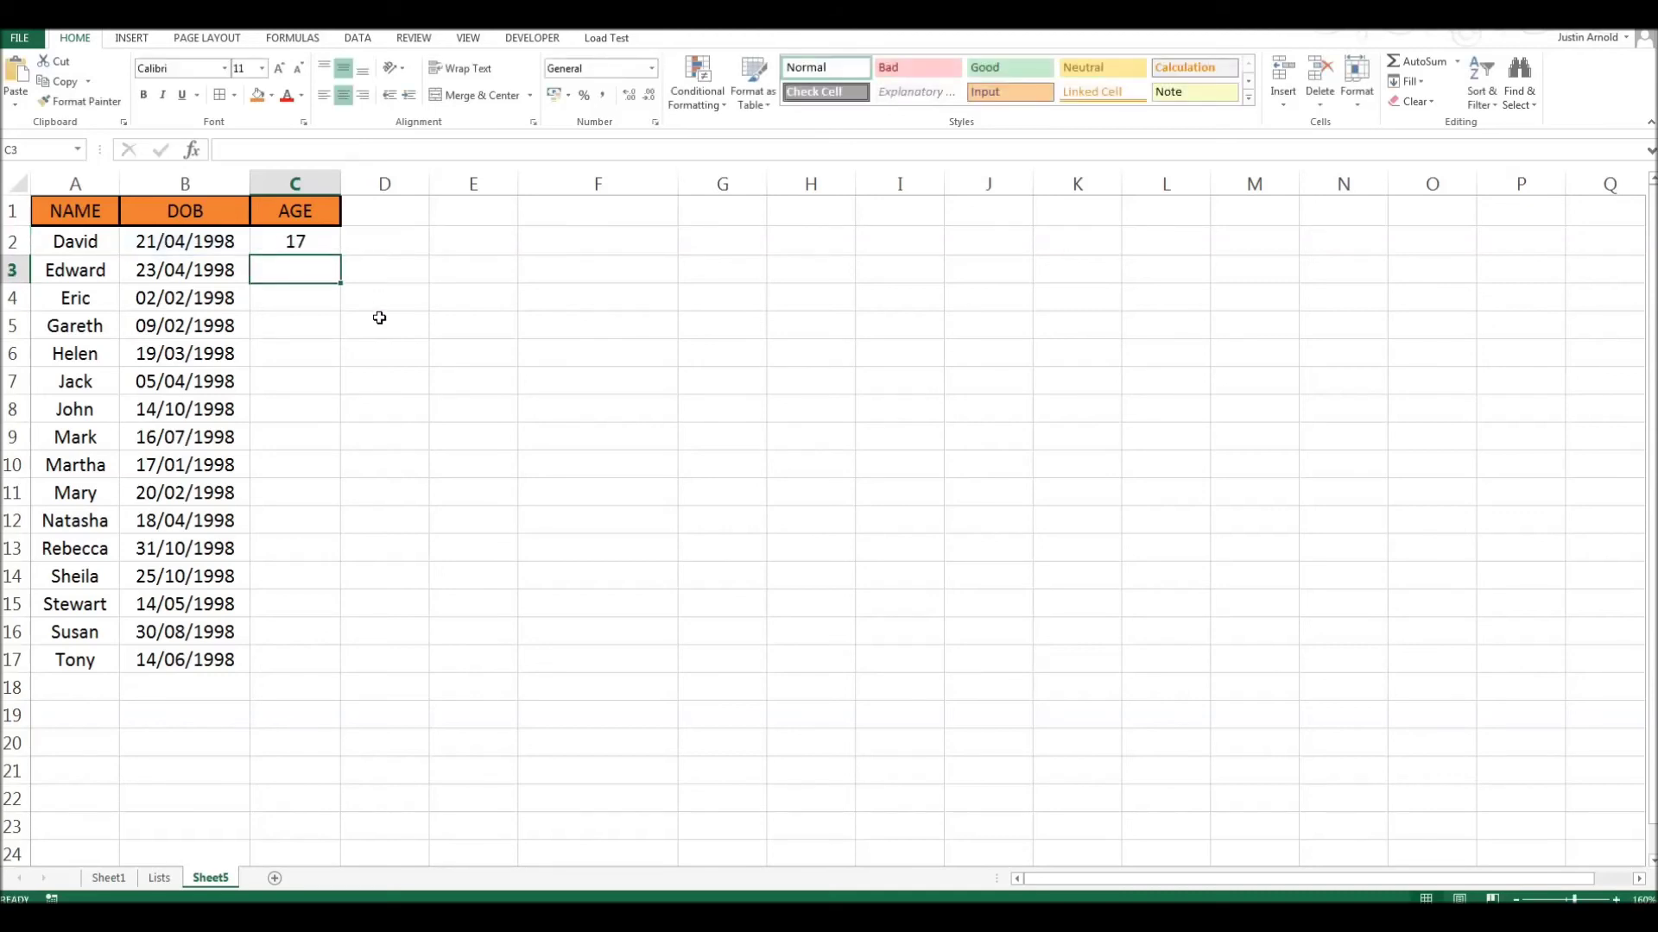
# Step: Fill the C2 age formula down through C17, giving ages of 16 or 17
pyautogui.click(293, 245)
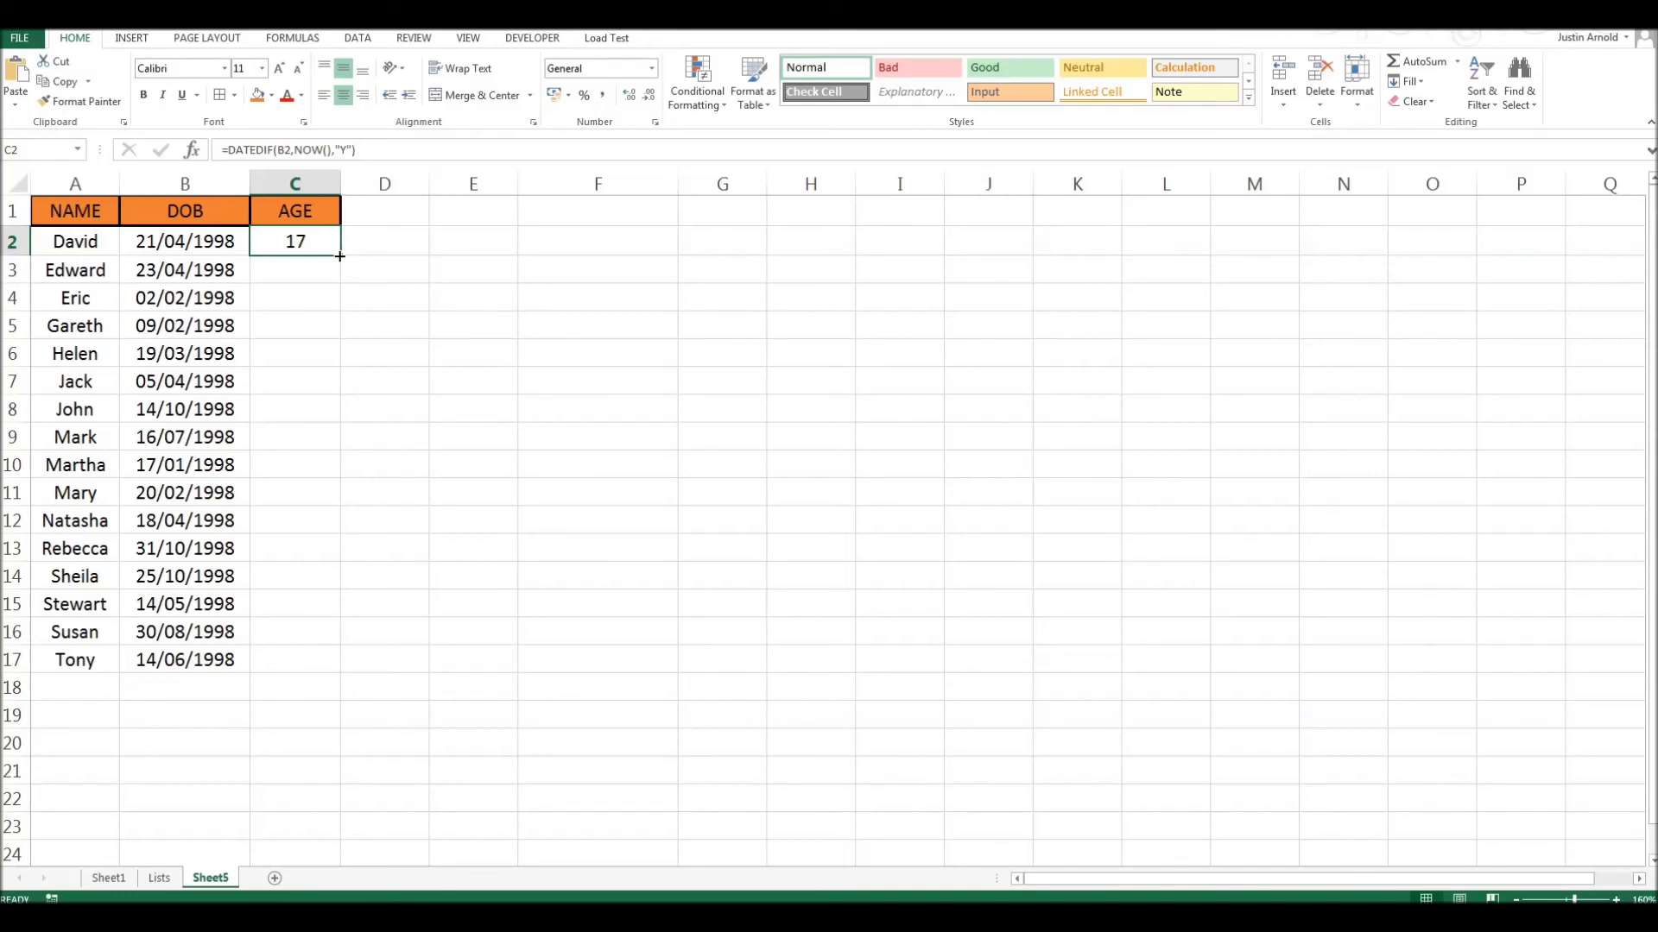
pyautogui.moveTo(340, 257); pyautogui.dragTo(329, 677)
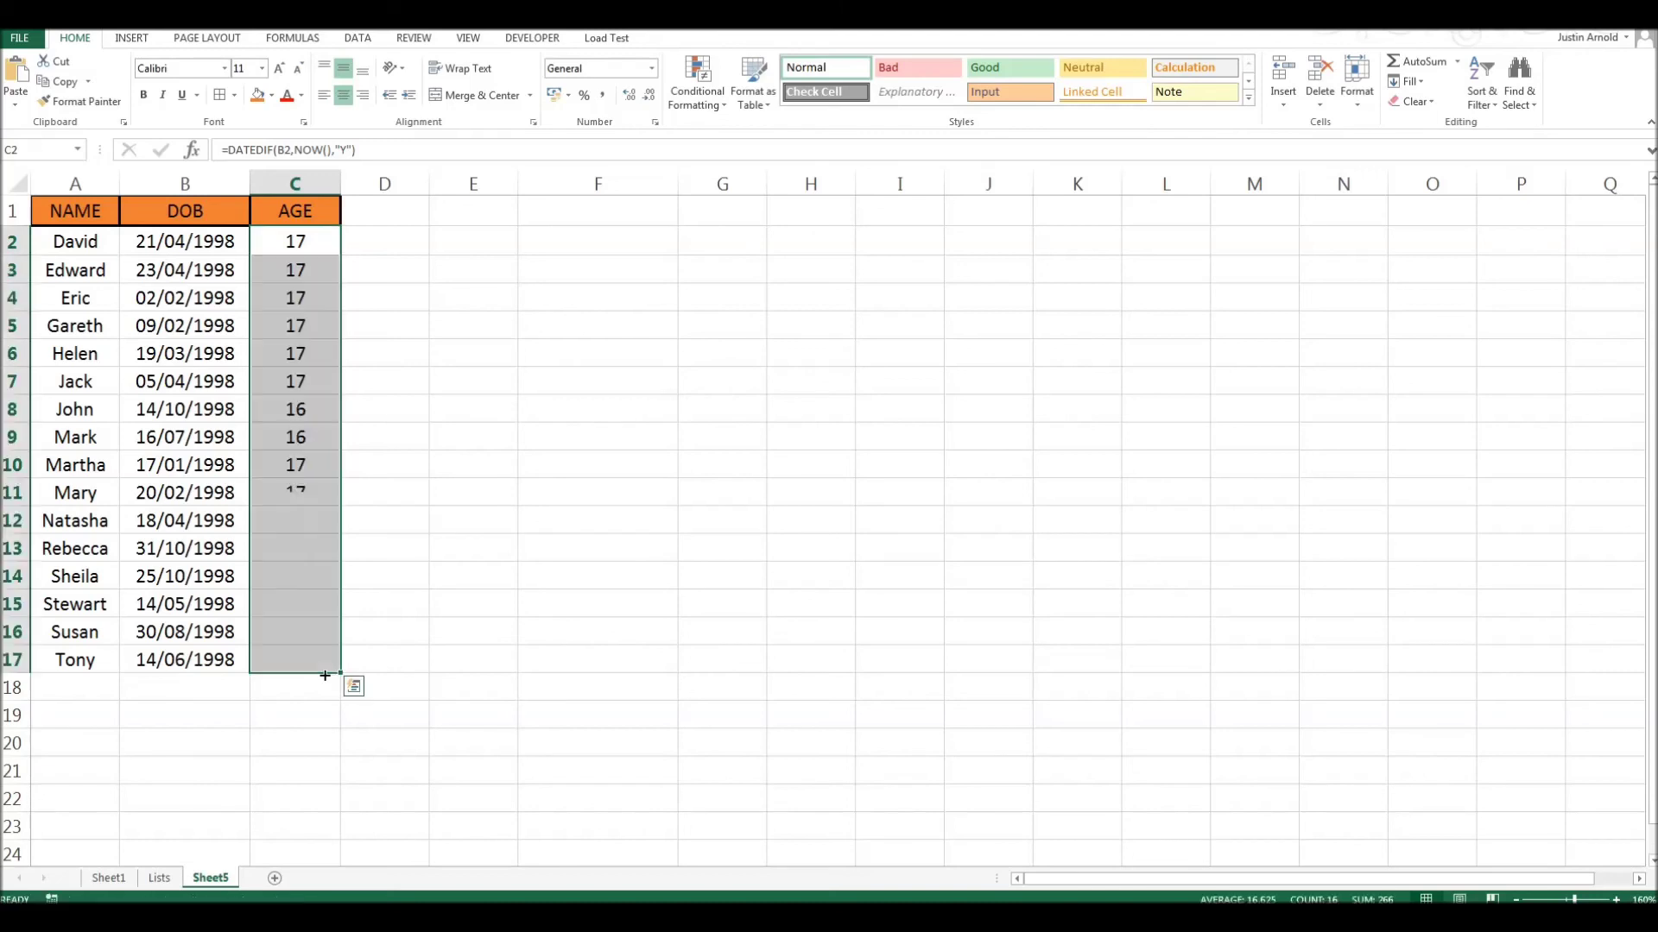
pyautogui.click(386, 658)
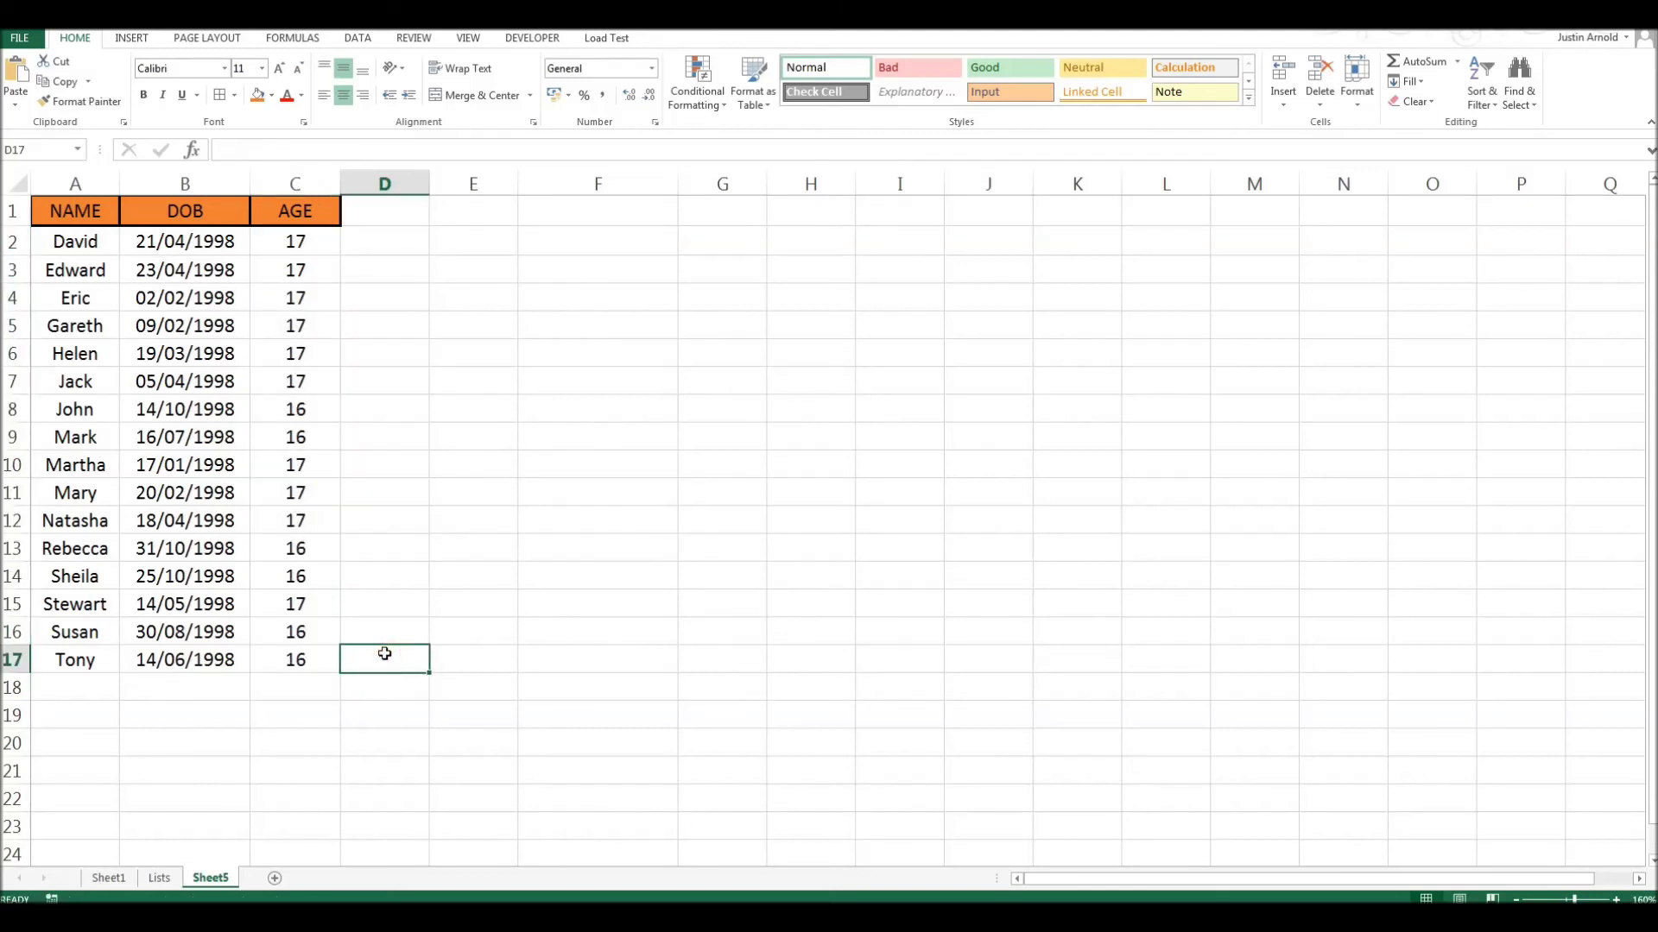